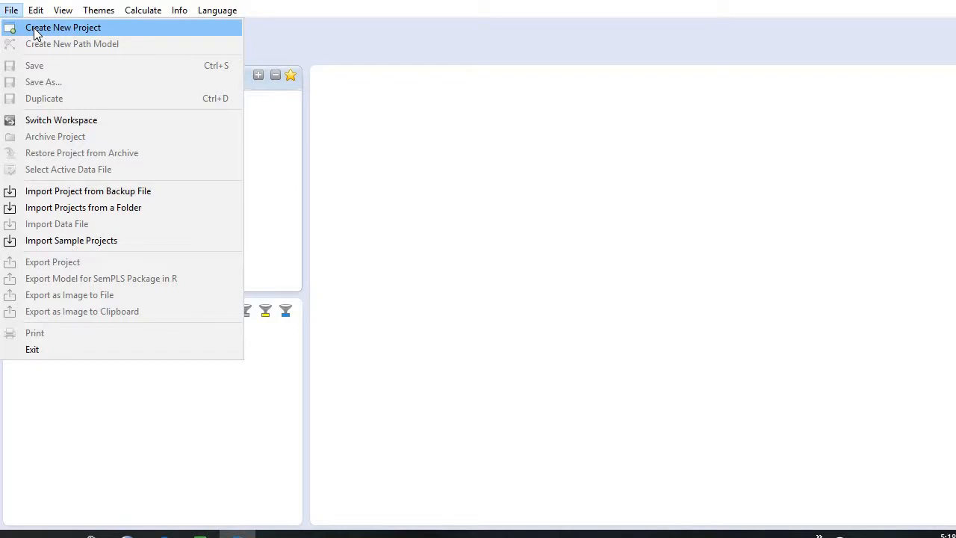
# Create a new project named JS.
pyautogui.click(35, 30)
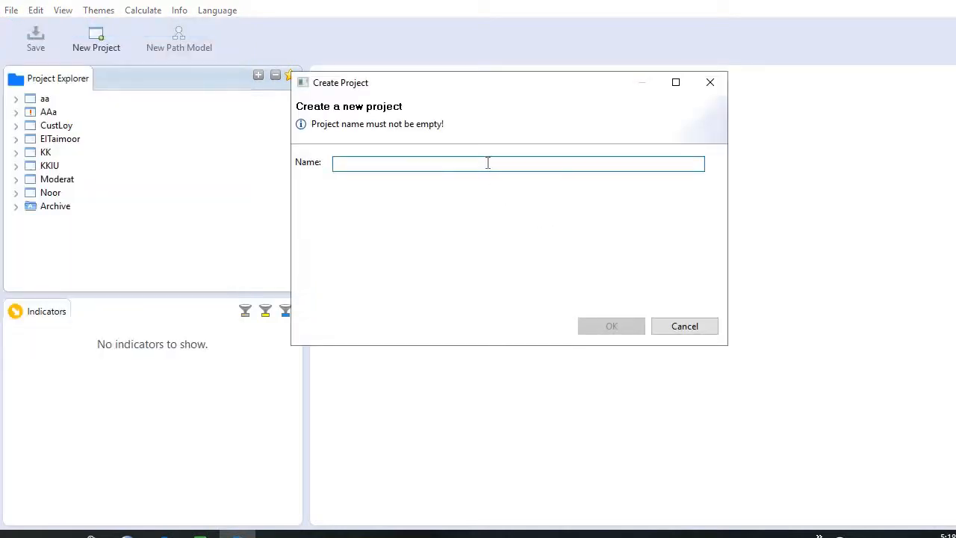
pyautogui.write('JS')
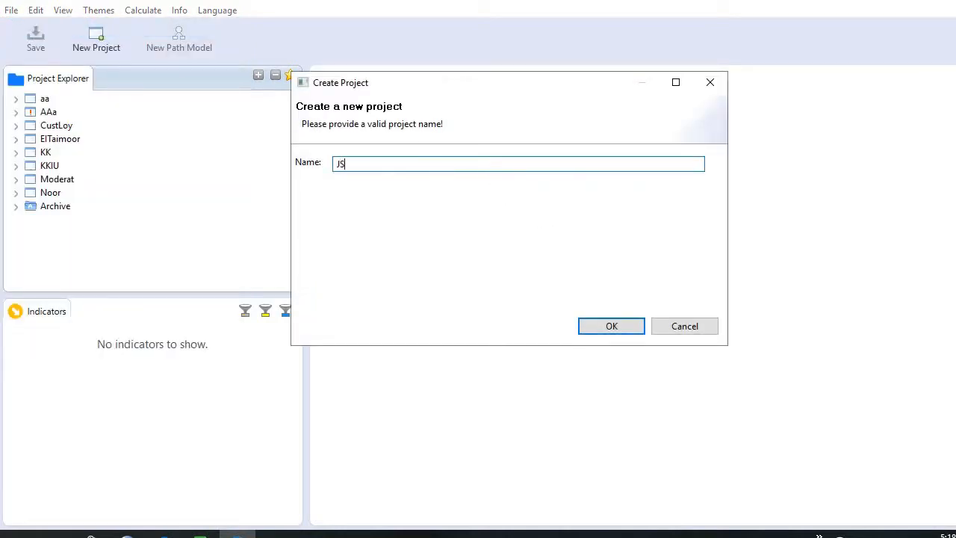
pyautogui.click(629, 330)
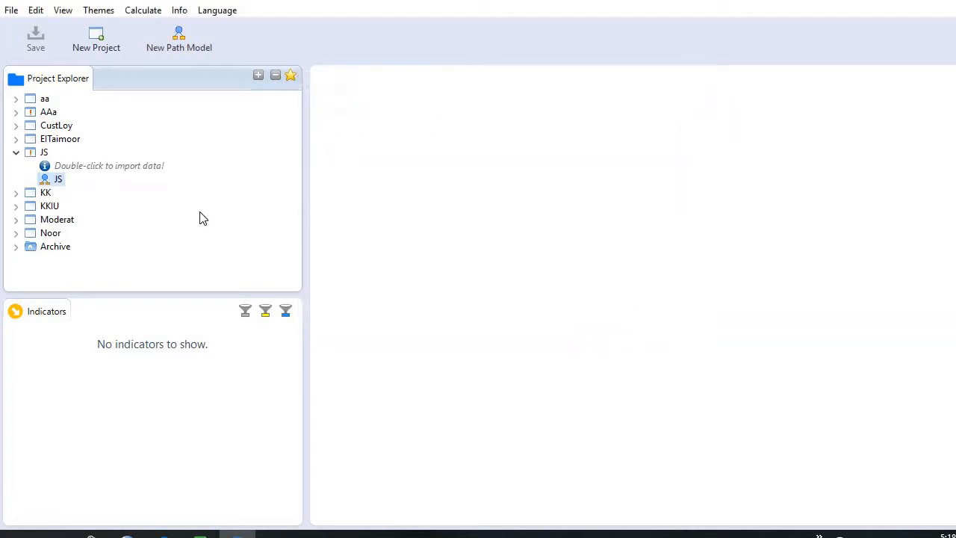
# Import the data file 'Data Excel sheetSep19 .csv' into the JS project and set its missing value marker to 99.
pyautogui.click(74, 171)
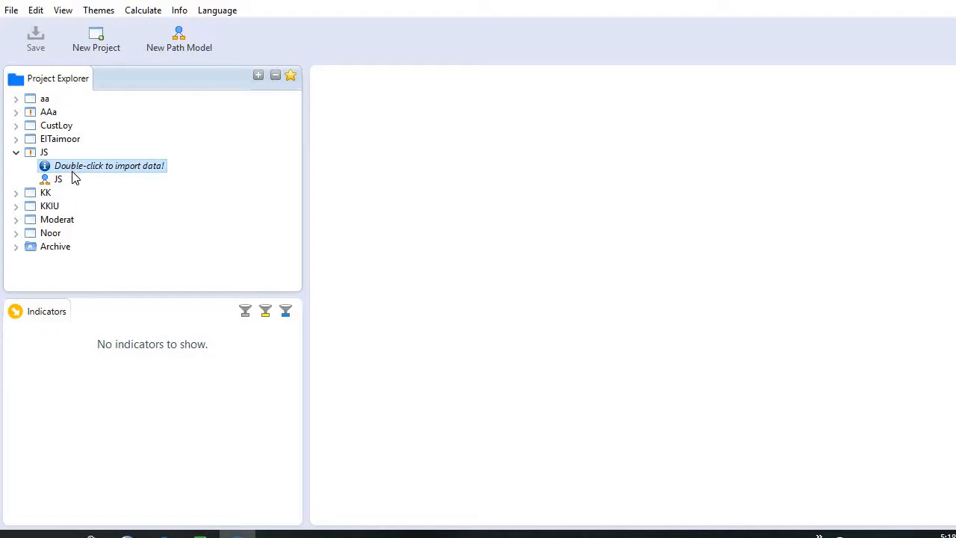
pyautogui.doubleClick(86, 168)
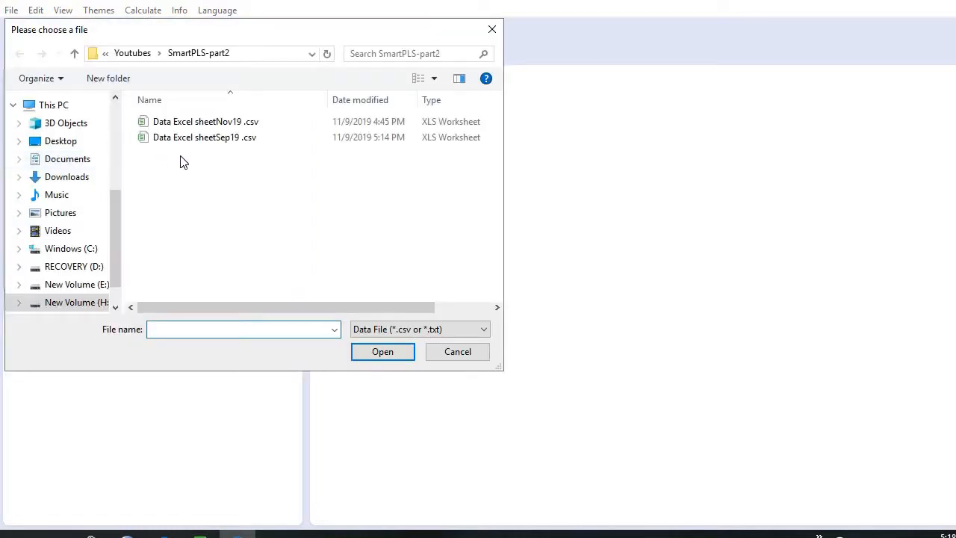
pyautogui.click(190, 142)
pyautogui.click(399, 351)
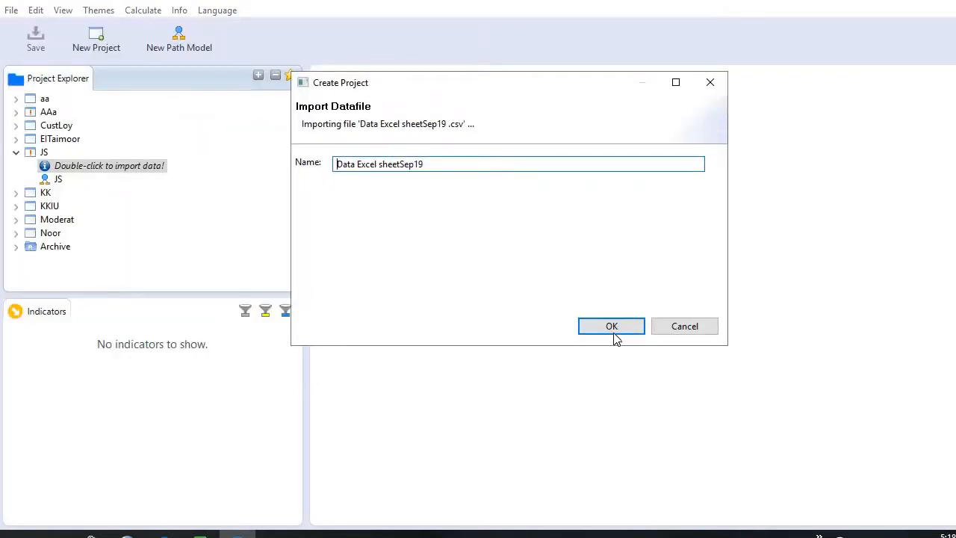
pyautogui.click(611, 332)
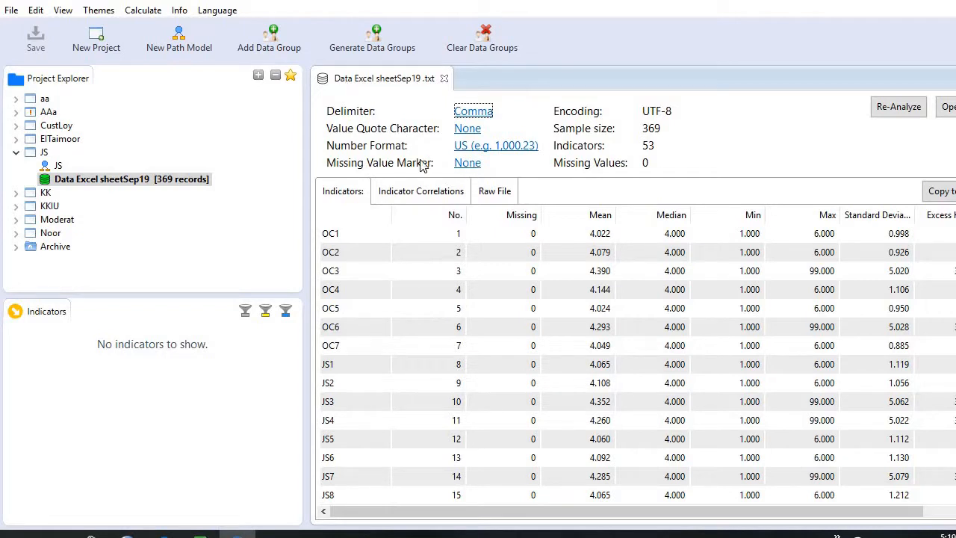
pyautogui.click(466, 164)
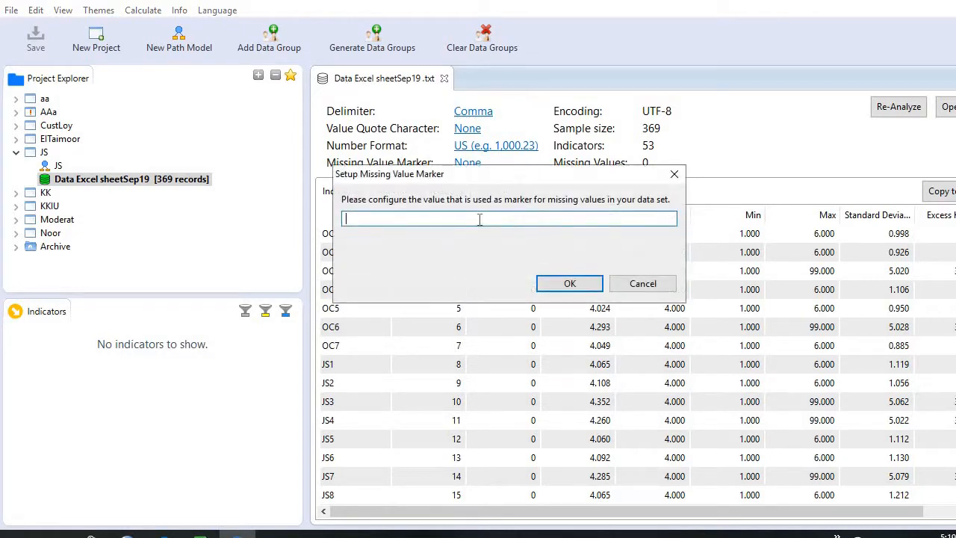
pyautogui.click(551, 283)
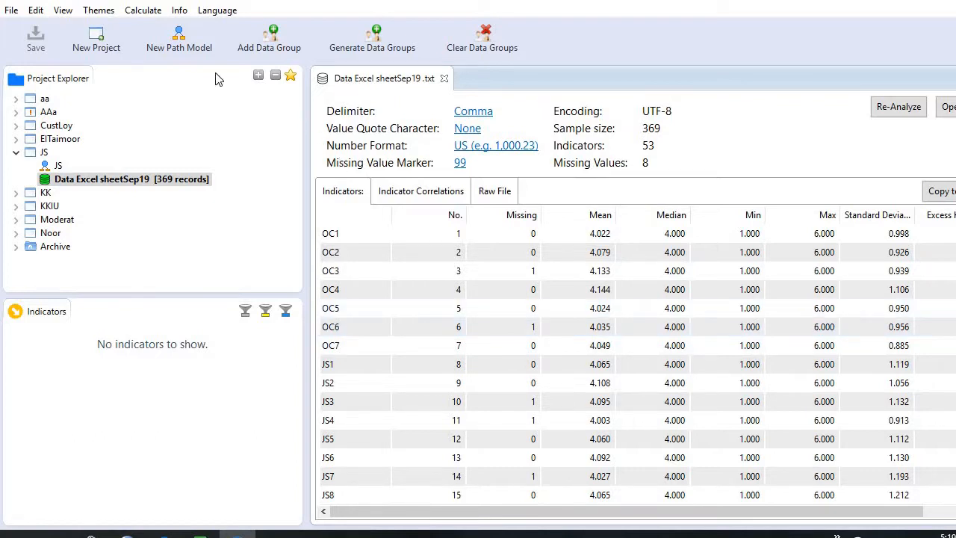
# Open the JS path model and add a latent variable measured by indicators OC1 to OC7.
pyautogui.click(57, 169)
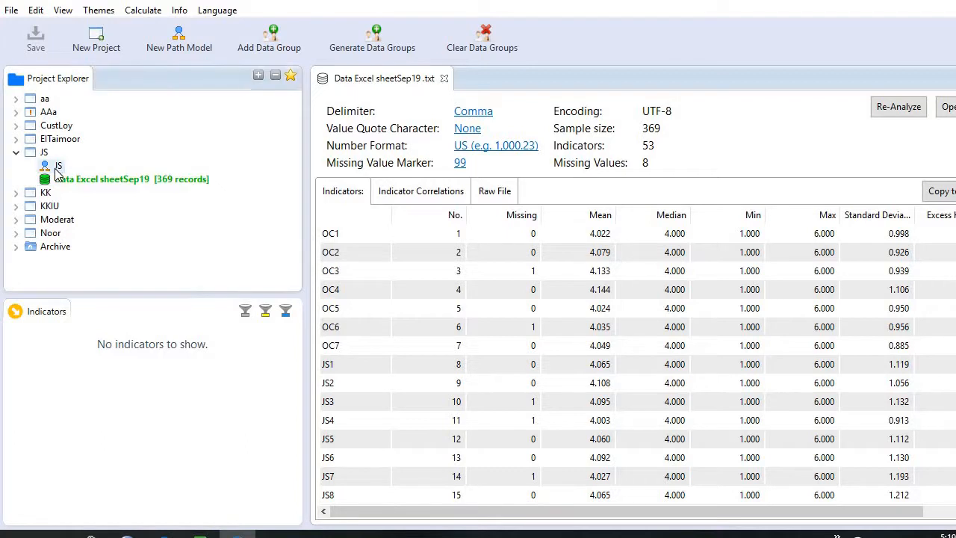
pyautogui.doubleClick(59, 167)
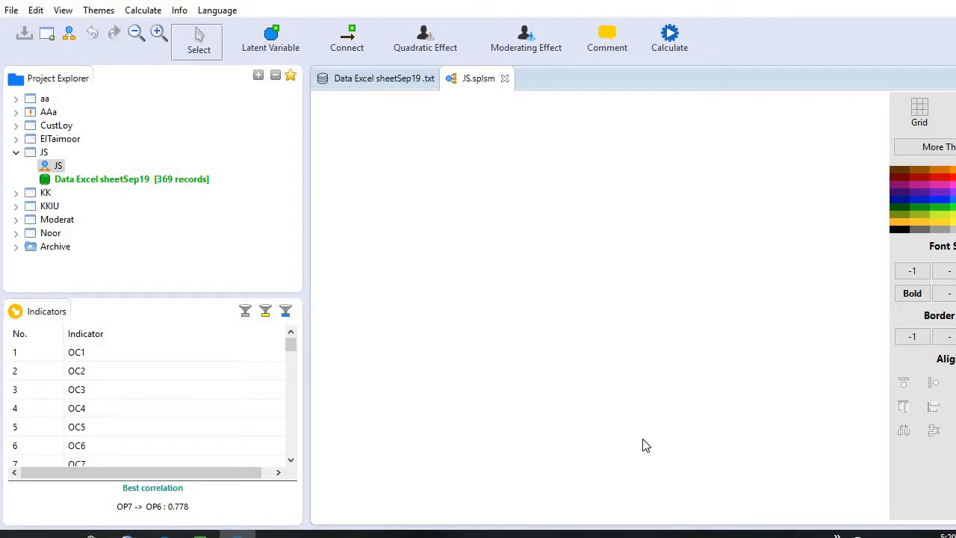
pyautogui.click(132, 354)
pyautogui.hotkey('shift', 'Down')
pyautogui.hotkey('shift', 'Down')
pyautogui.hotkey('shift', 'Down')
pyautogui.hotkey('shift', 'Down')
pyautogui.hotkey('shift', 'Down')
pyautogui.hotkey('shift', 'Down')
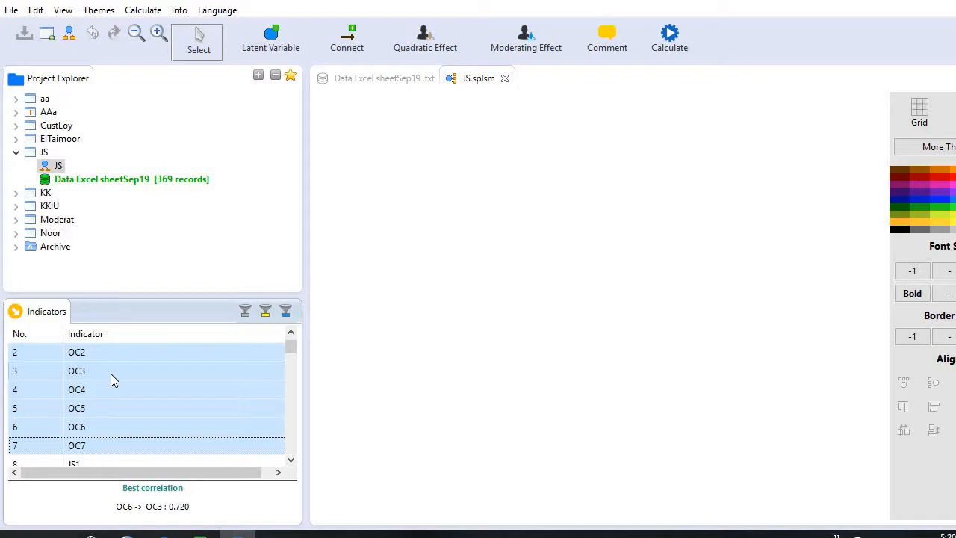
pyautogui.moveTo(109, 378); pyautogui.dragTo(482, 329)
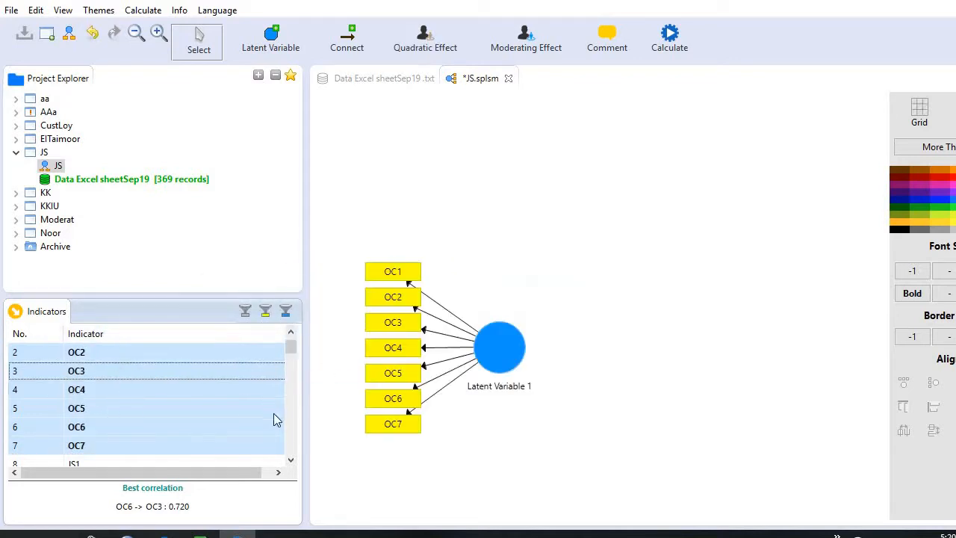
# Add a second latent variable with indicators JS1 to JS10 above the OC construct.
pyautogui.click(291, 460)
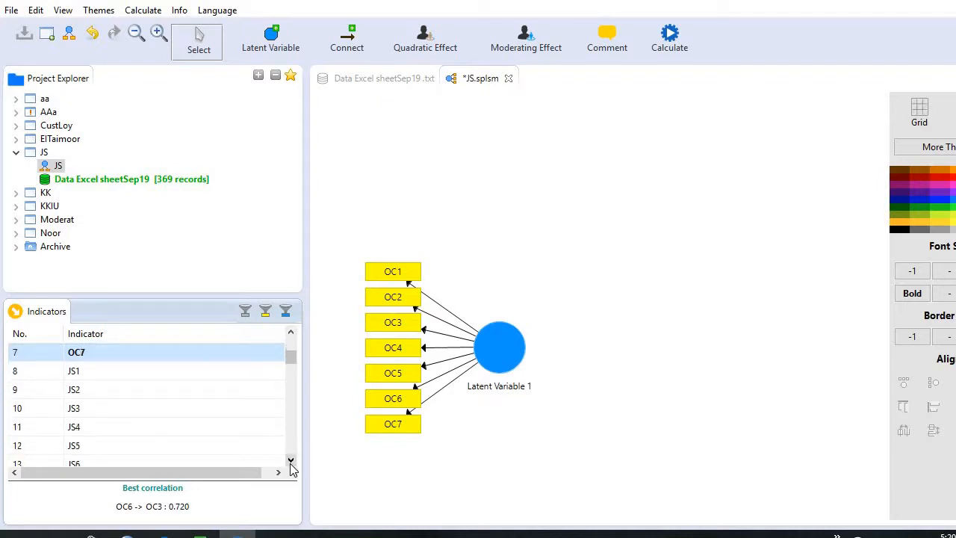
pyautogui.click(290, 461)
pyautogui.click(154, 354)
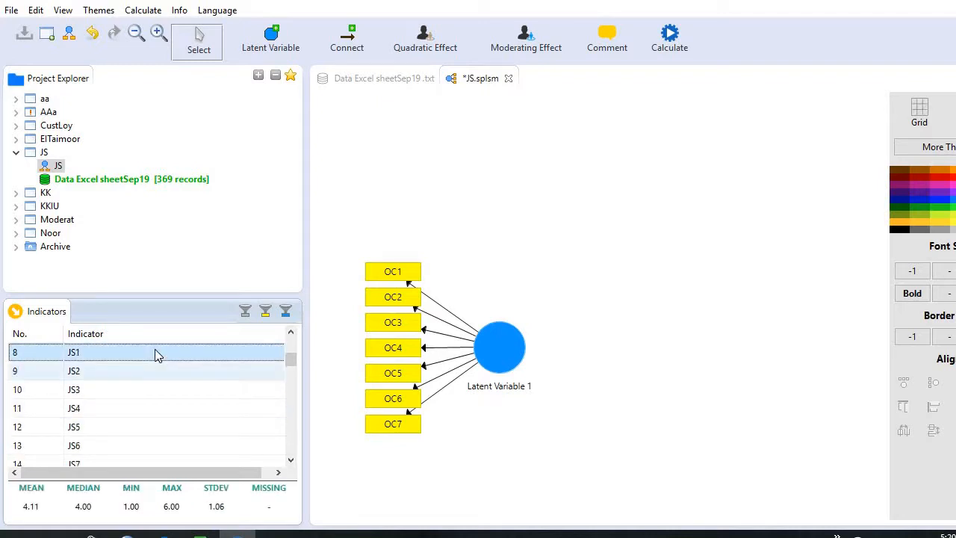
pyautogui.hotkey('shift', 'Down')
pyautogui.hotkey('shift', 'Down')
pyautogui.hotkey('shift', 'Down')
pyautogui.hotkey('shift', 'Down')
pyautogui.hotkey('shift', 'Down')
pyautogui.hotkey('shift', 'Down')
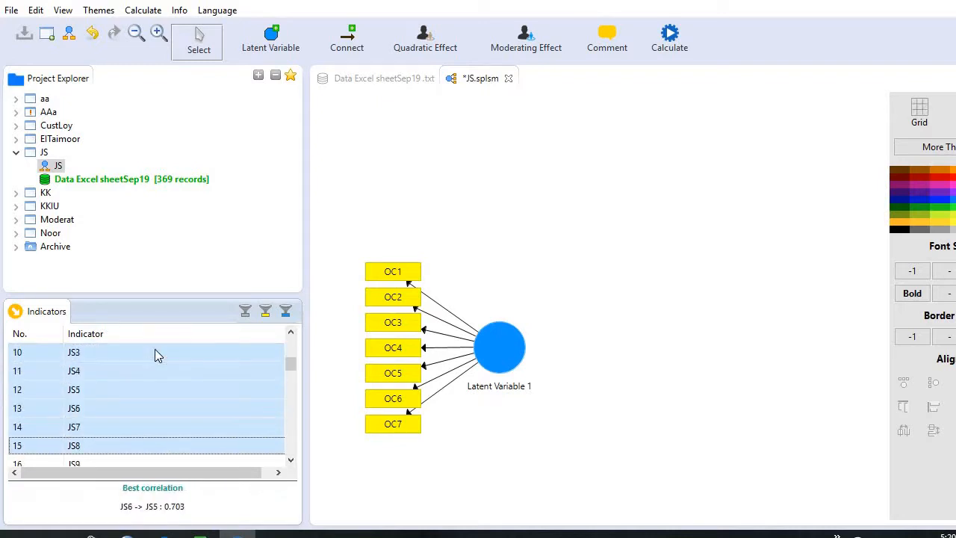
pyautogui.hotkey('shift', 'Down')
pyautogui.hotkey('shift', 'Down')
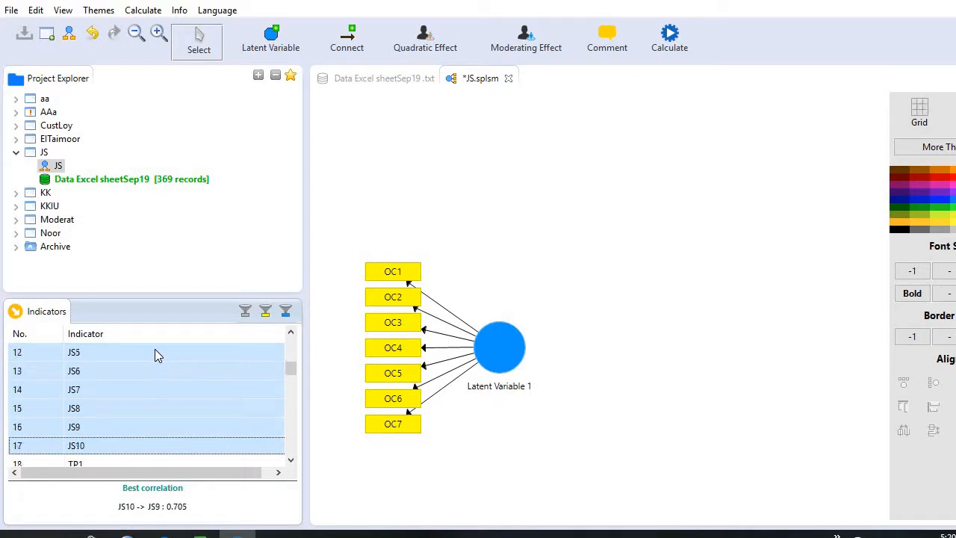
pyautogui.moveTo(155, 366); pyautogui.dragTo(542, 158)
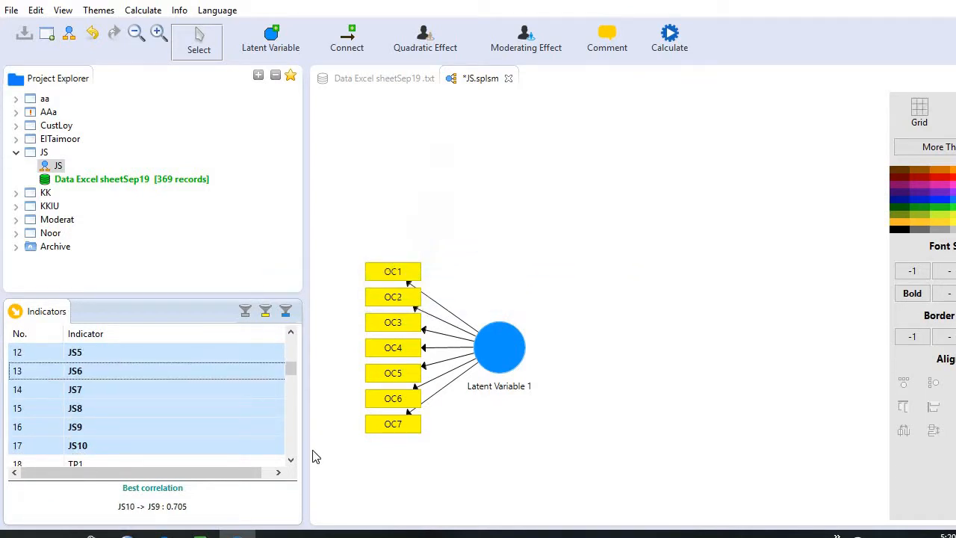
# Add a third latent variable with indicators OP1 to OP10 to the right of the other two constructs.
pyautogui.moveTo(291, 460); pyautogui.dragTo(290, 460)
pyautogui.click(140, 357)
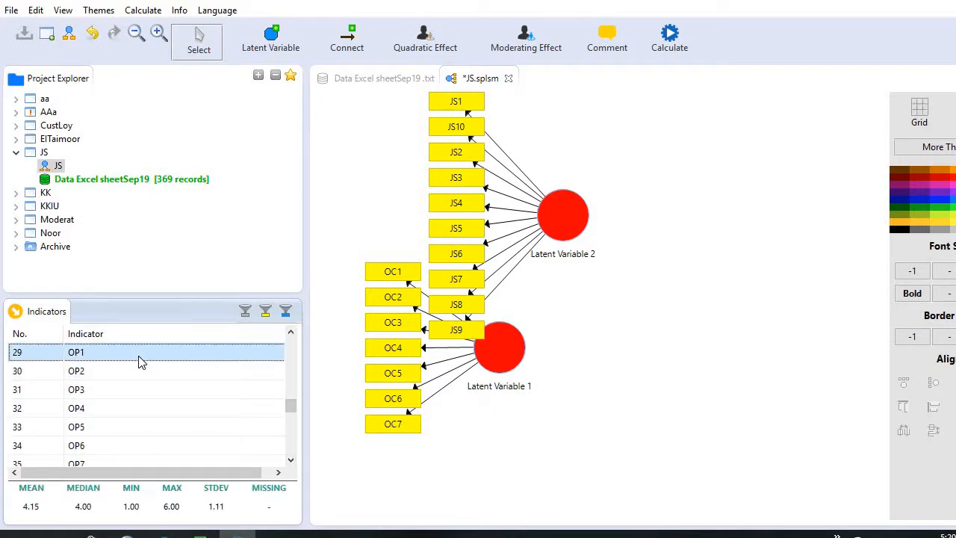
pyautogui.hotkey('shift', 'Down')
pyautogui.hotkey('shift', 'Down')
pyautogui.hotkey('shift', 'Down')
pyautogui.hotkey('shift', 'Down')
pyautogui.hotkey('shift', 'Down')
pyautogui.hotkey('shift', 'Down')
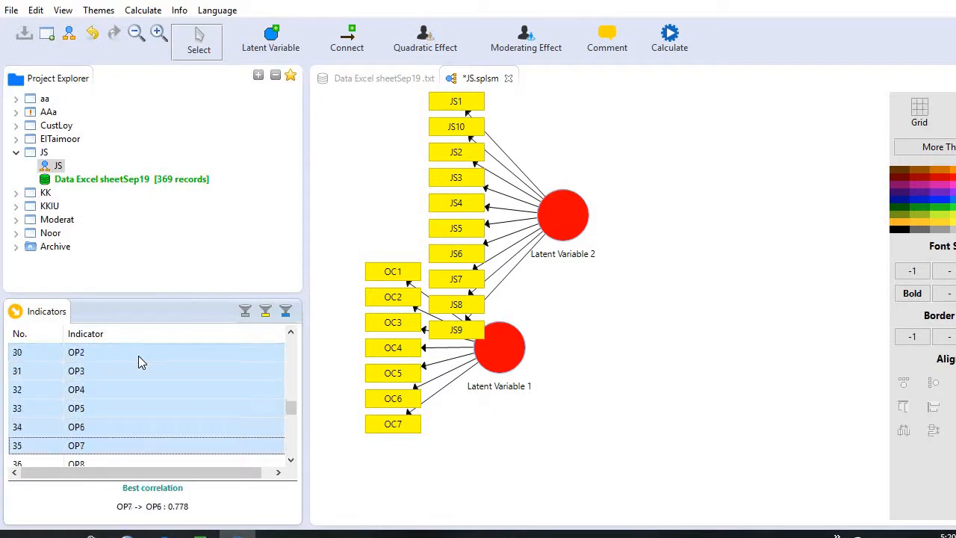
pyautogui.hotkey('shift', 'Down')
pyautogui.hotkey('shift', 'Down')
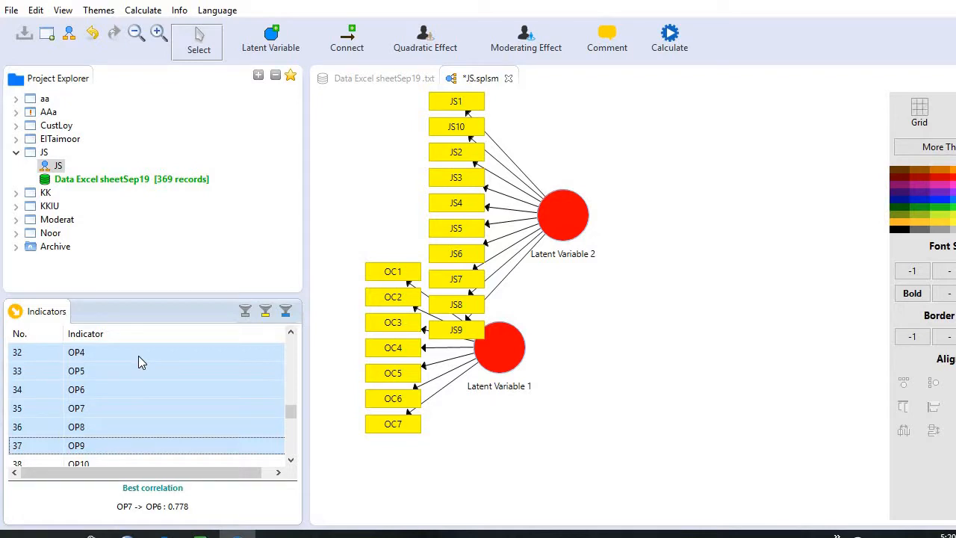
pyautogui.hotkey('shift', 'Down')
pyautogui.moveTo(120, 373); pyautogui.dragTo(808, 227)
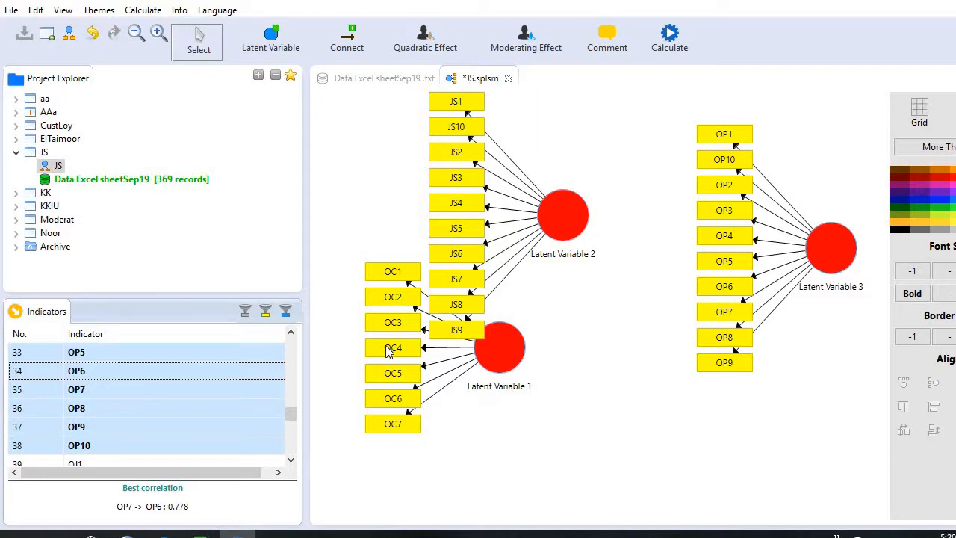
# Rename the latent variable with the OP indicators as OP.
pyautogui.rightClick(835, 258)
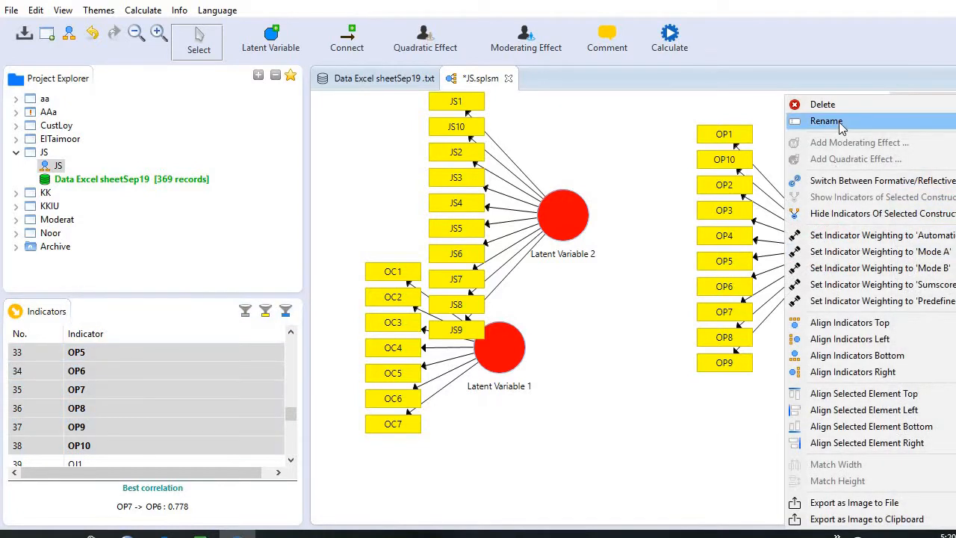
pyautogui.click(807, 124)
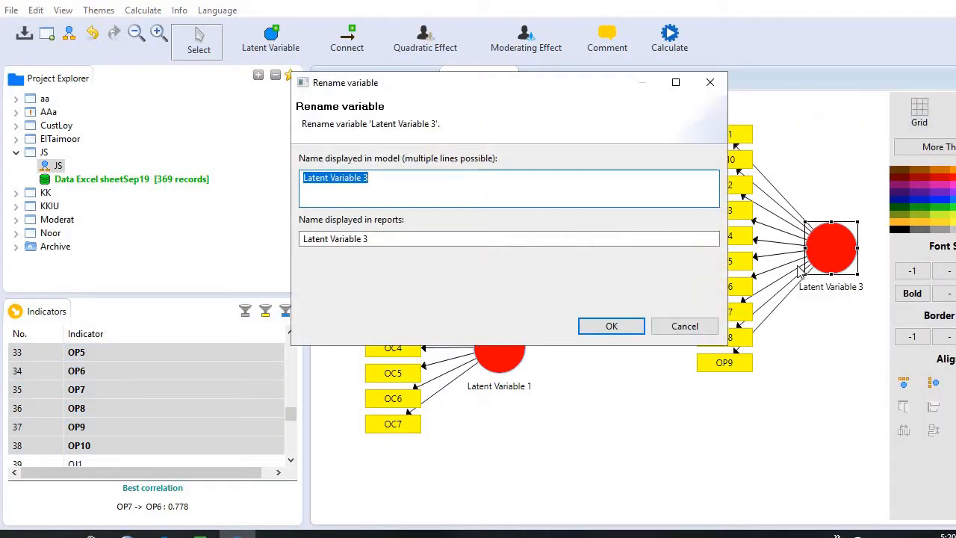
pyautogui.write('OP')
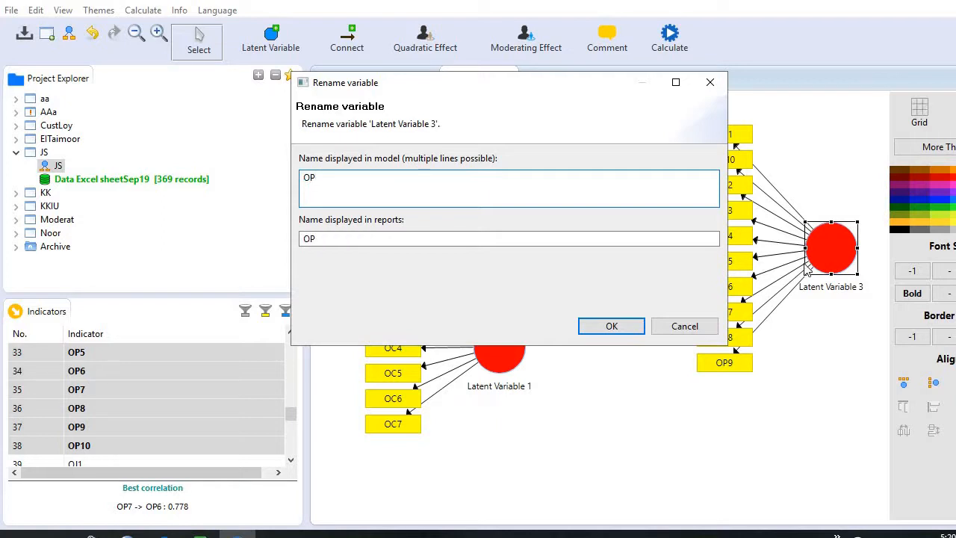
pyautogui.click(611, 325)
# Rename the latent variable with the JS indicators as JS.
pyautogui.click(549, 220)
pyautogui.rightClick(549, 221)
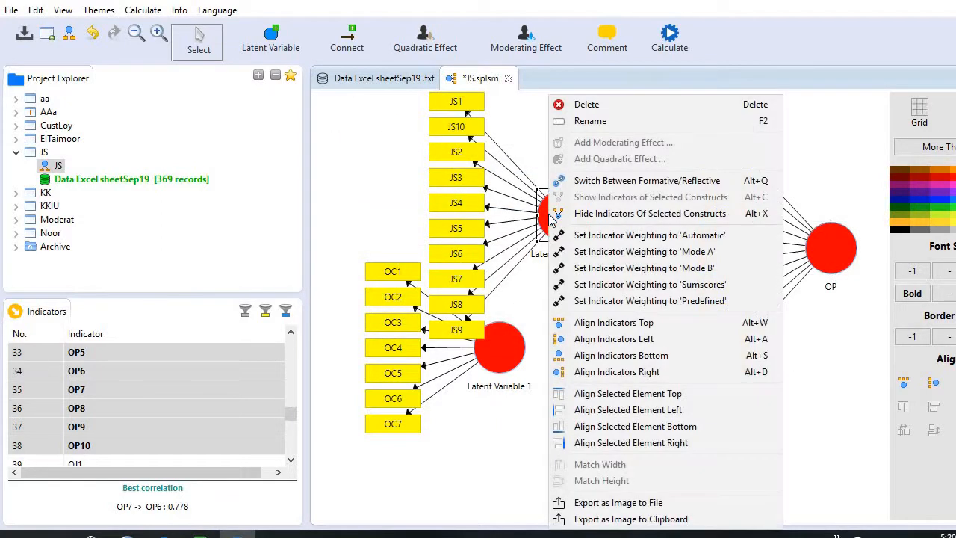
pyautogui.click(591, 119)
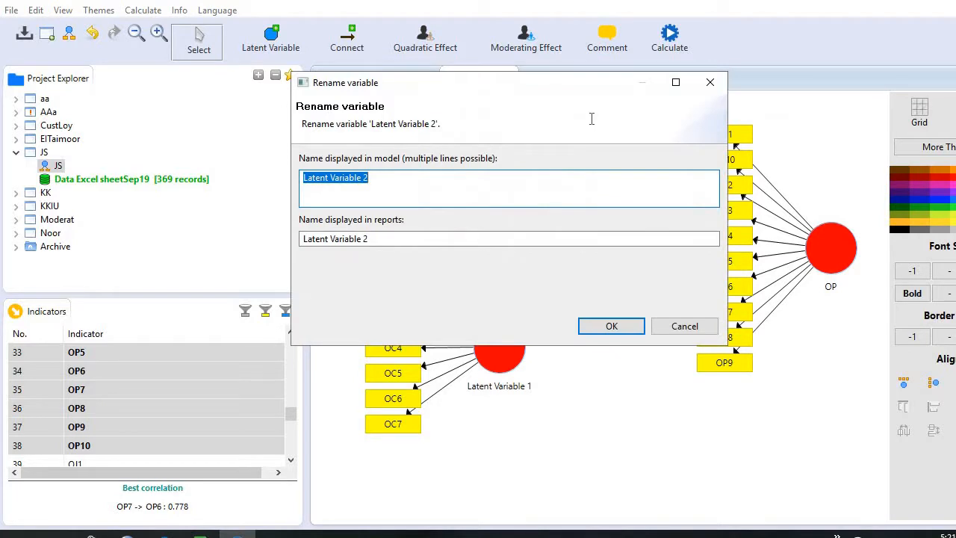
pyautogui.write('JS')
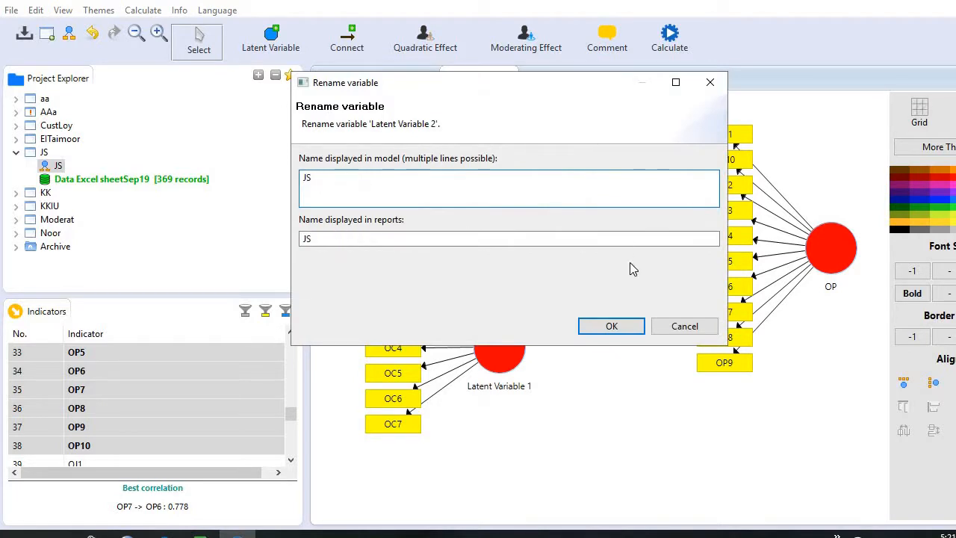
pyautogui.click(611, 326)
# Rename the latent variable with the OC indicators as OC.
pyautogui.click(523, 344)
pyautogui.rightClick(523, 344)
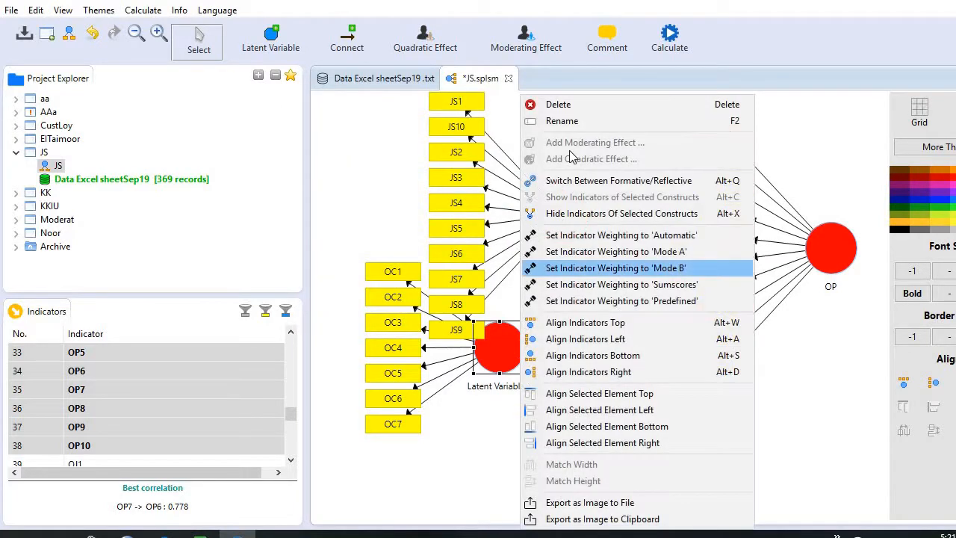
pyautogui.click(557, 121)
pyautogui.write('OC')
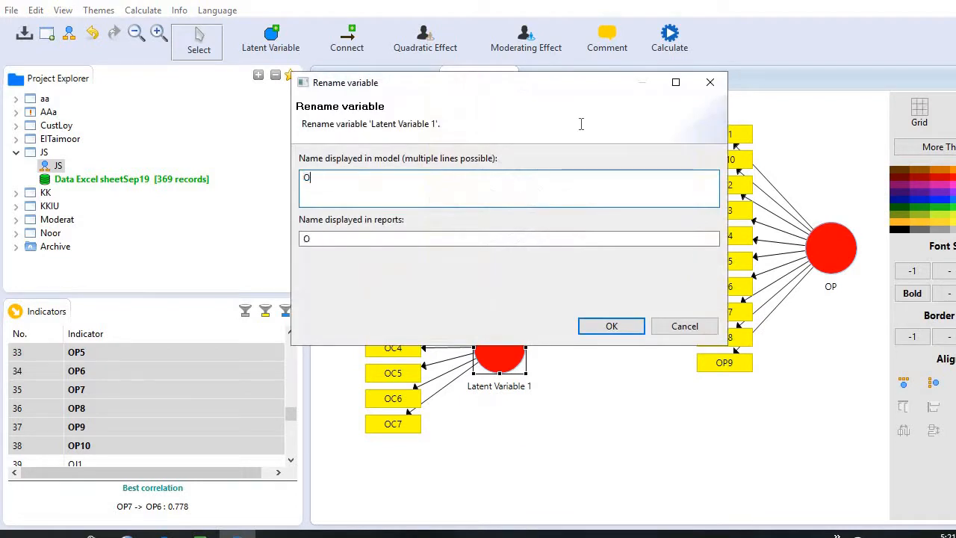
pyautogui.click(610, 326)
# Move the OP construct closer to the other constructs and align its indicators on its right side.
pyautogui.moveTo(826, 263); pyautogui.dragTo(782, 278)
pyautogui.rightClick(788, 274)
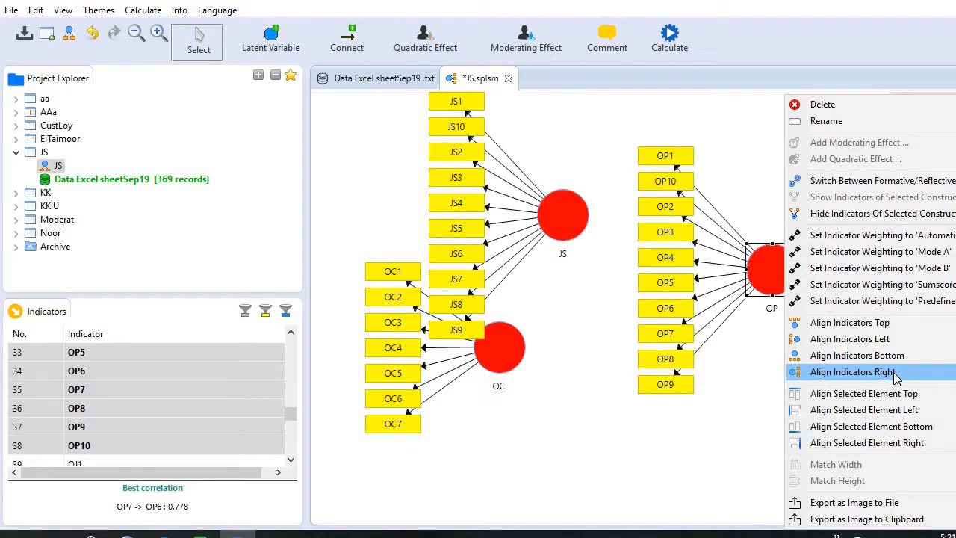
pyautogui.click(851, 372)
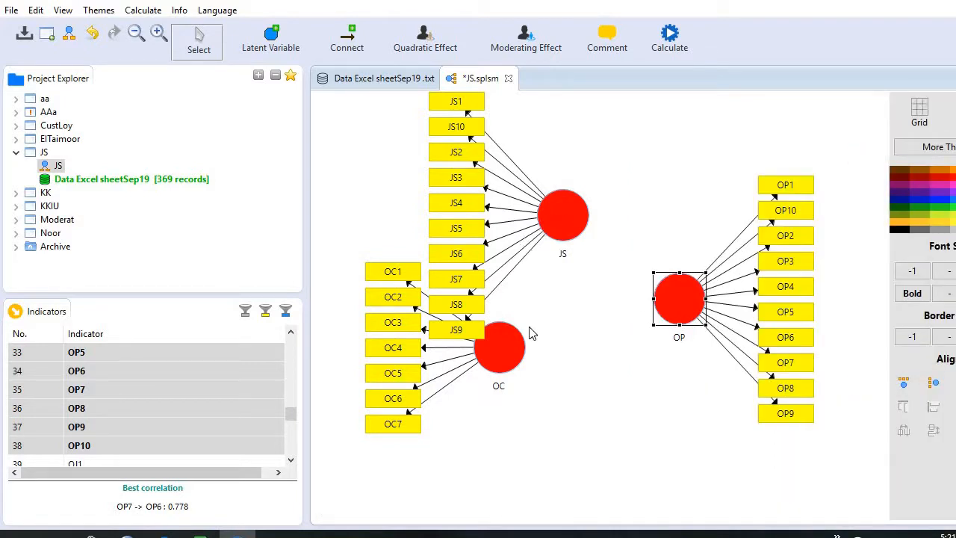
# Rearrange the constructs so OC sits at the upper middle and JS lies below and to the left of it.
pyautogui.click(512, 352)
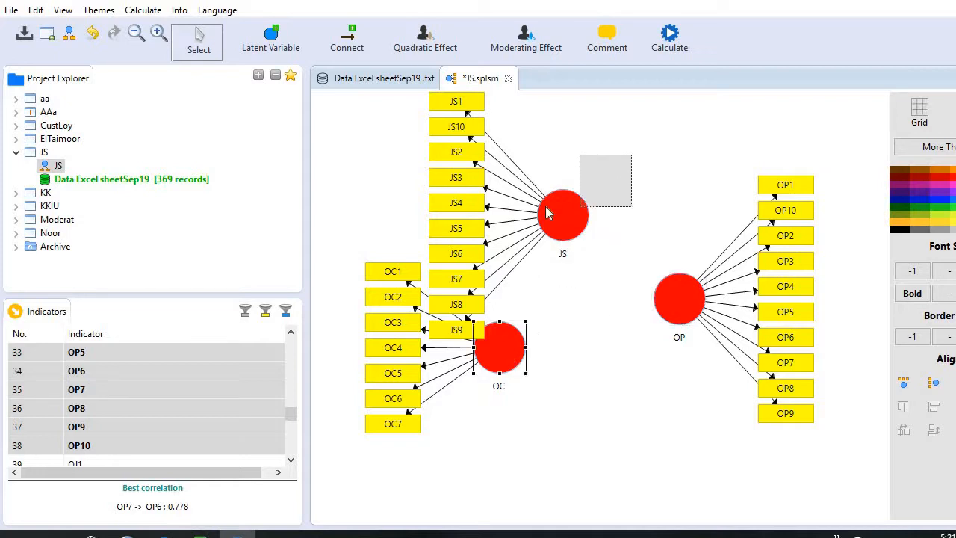
pyautogui.moveTo(512, 352); pyautogui.dragTo(613, 186)
pyautogui.moveTo(561, 218); pyautogui.dragTo(508, 253)
pyautogui.moveTo(454, 315); pyautogui.dragTo(506, 325)
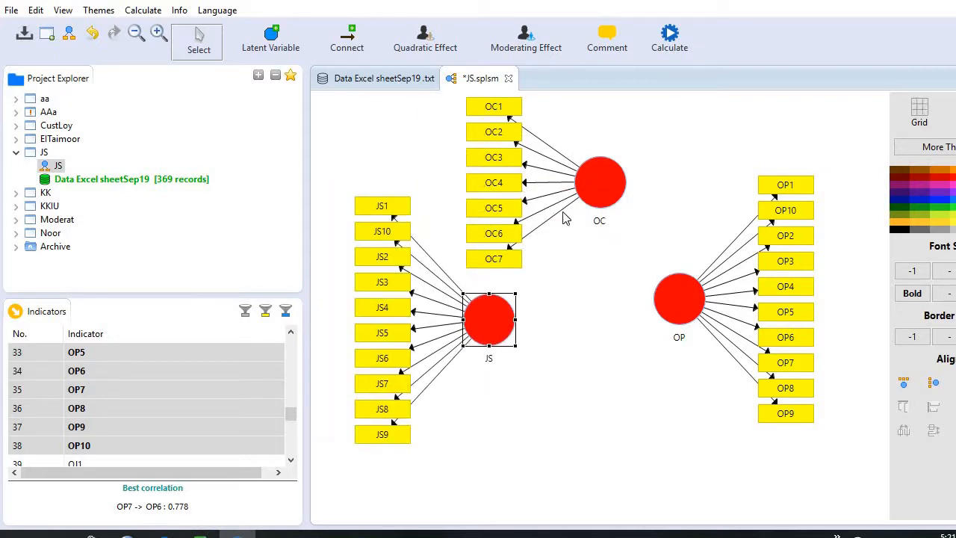
# Align the OC indicators above their construct and move OC to sit centrally above JS and OP.
pyautogui.rightClick(610, 194)
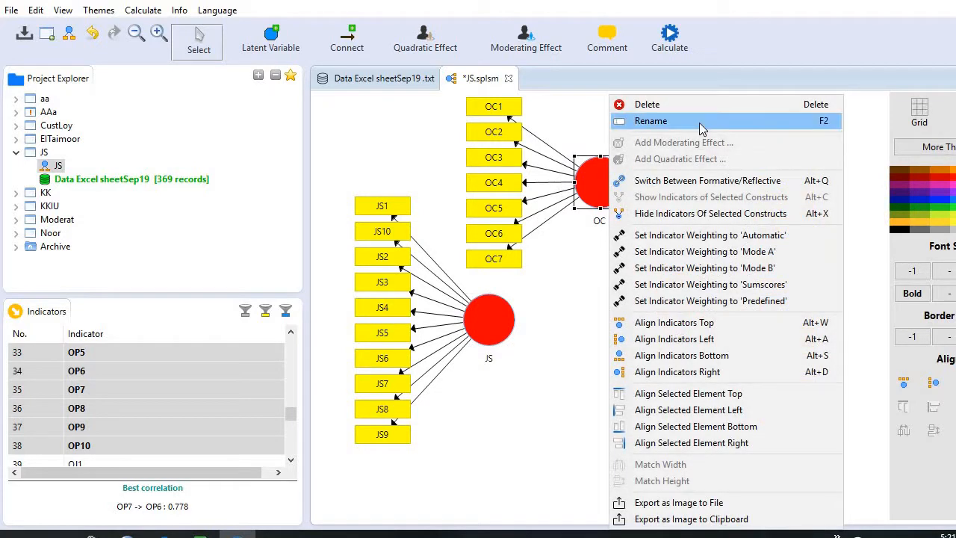
pyautogui.click(749, 329)
pyautogui.moveTo(599, 197); pyautogui.dragTo(588, 214)
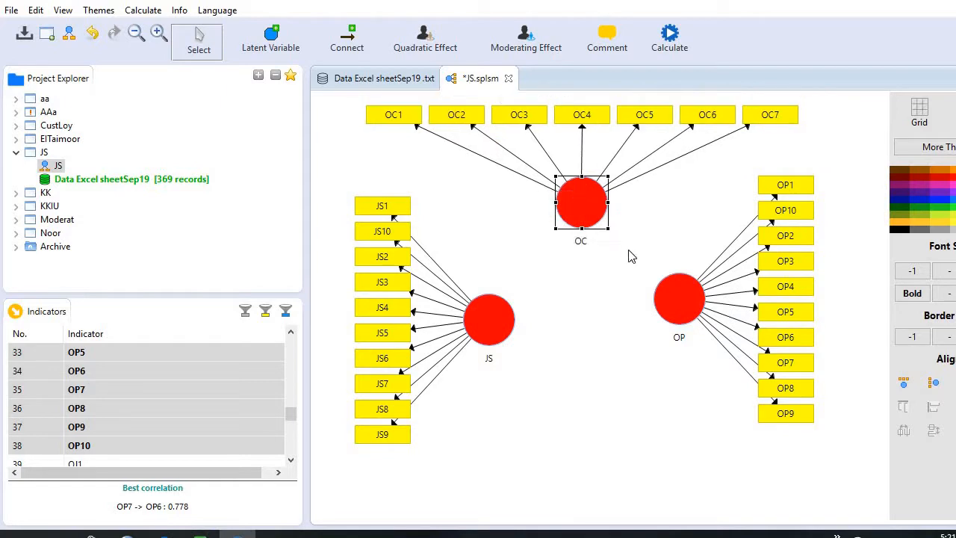
# Connect the constructs with paths from JS to OC, from OC to OP and from JS to OP.
pyautogui.click(345, 41)
pyautogui.moveTo(499, 321); pyautogui.dragTo(684, 305)
pyautogui.moveTo(495, 330); pyautogui.dragTo(678, 292)
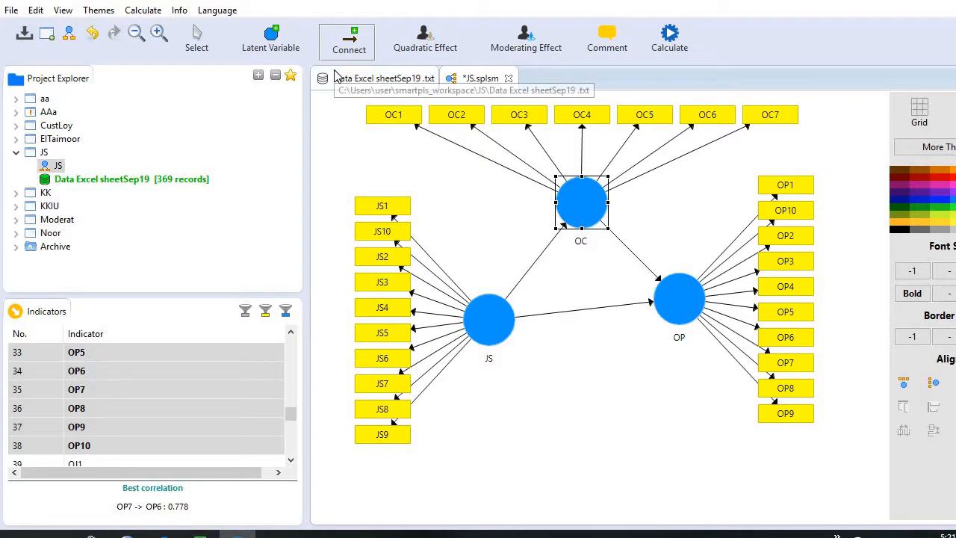
# Check the Partial Least Squares settings of the Consistent PLS Algorithm and run the calculation on the path model.
pyautogui.click(143, 11)
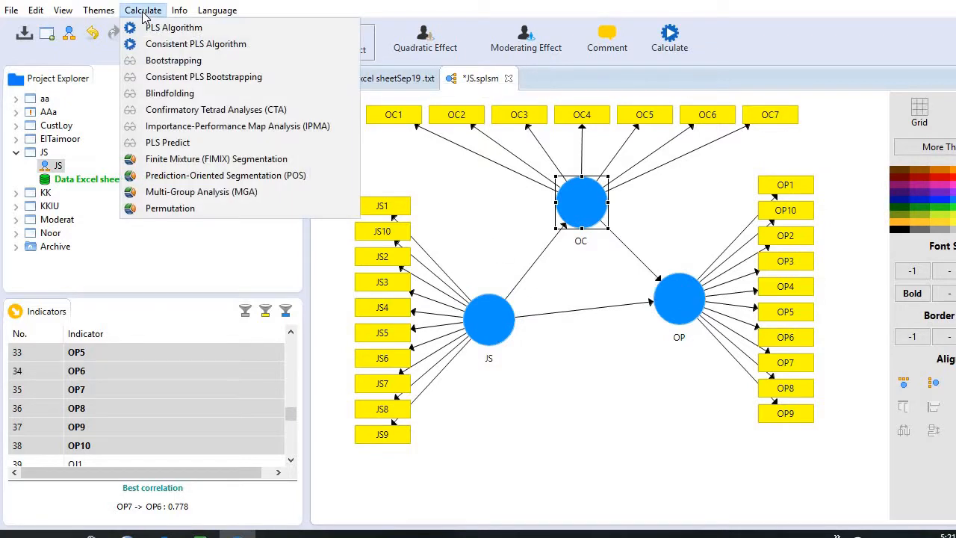
pyautogui.click(160, 49)
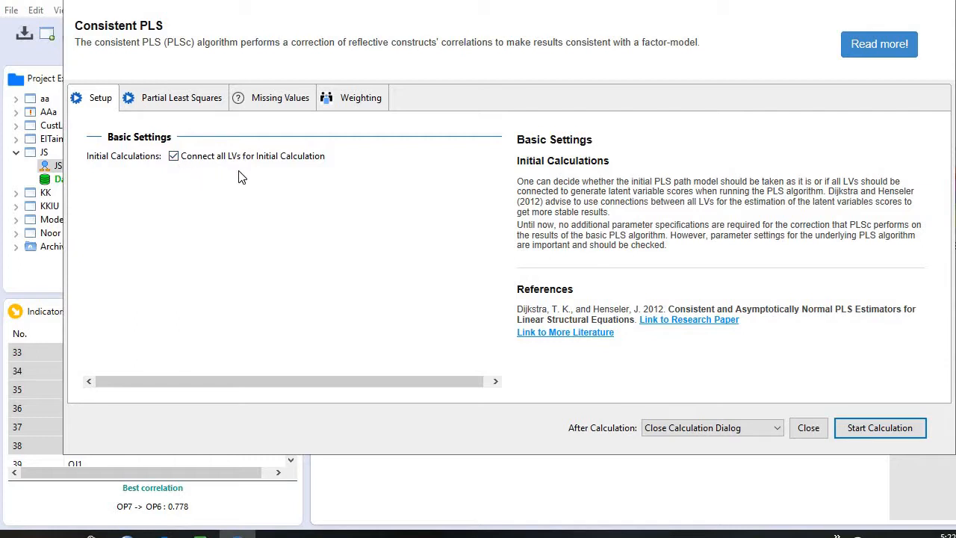
pyautogui.click(197, 106)
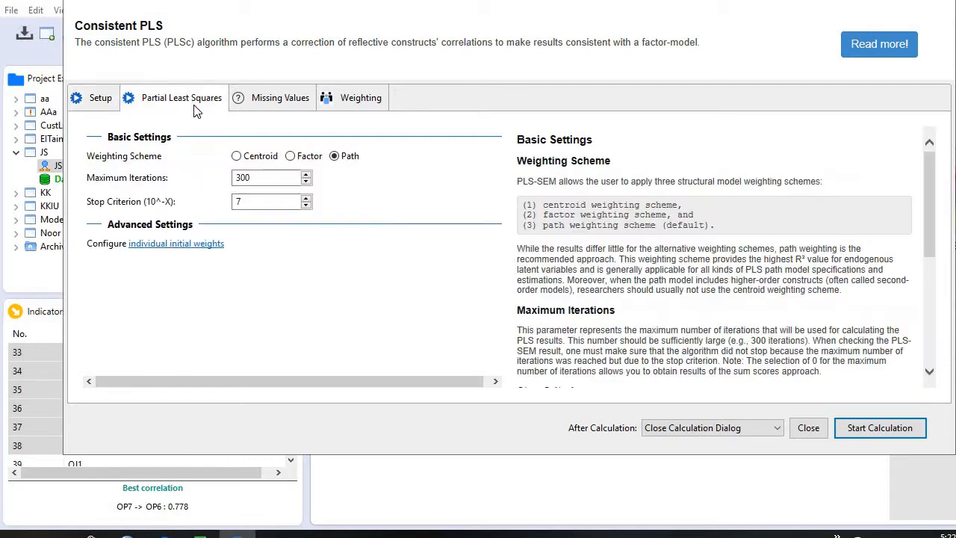
pyautogui.click(299, 160)
pyautogui.click(236, 177)
pyautogui.click(875, 431)
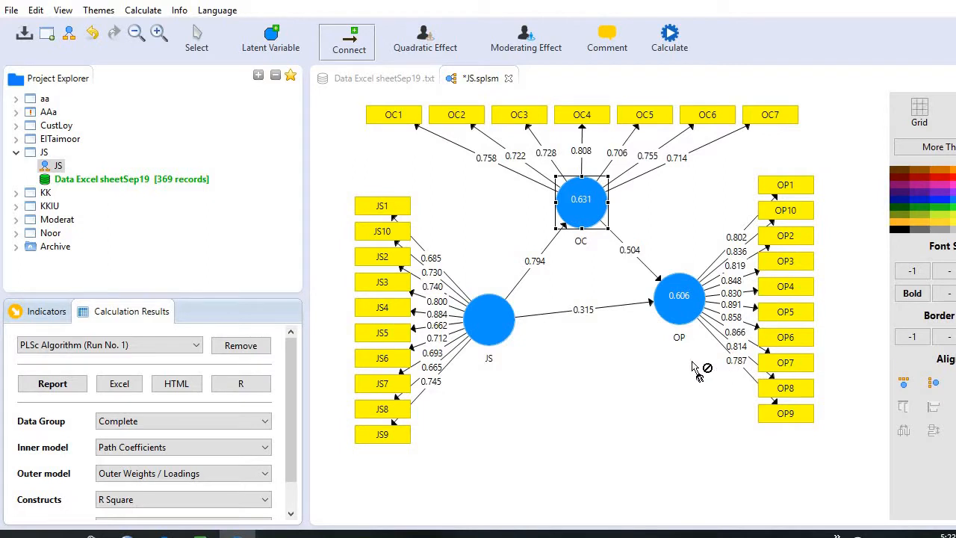
# Open the calculation report and examine the outer loadings and the construct reliability and validity.
pyautogui.click(52, 388)
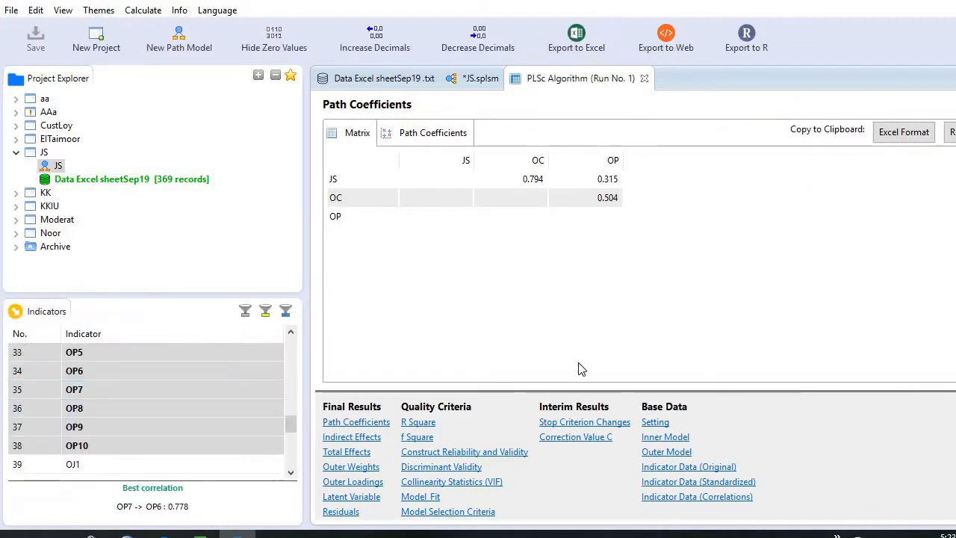
pyautogui.click(356, 482)
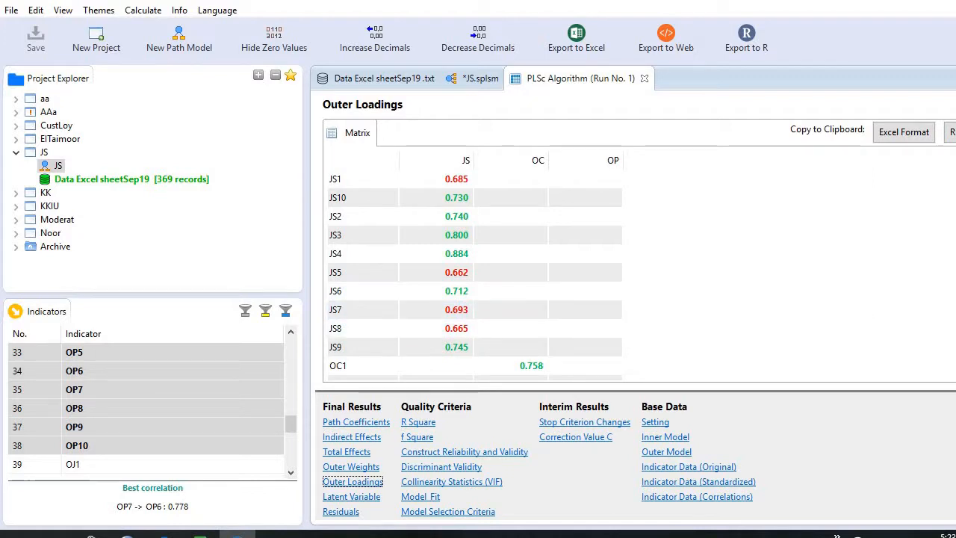
pyautogui.scroll(-10, 474, 273)
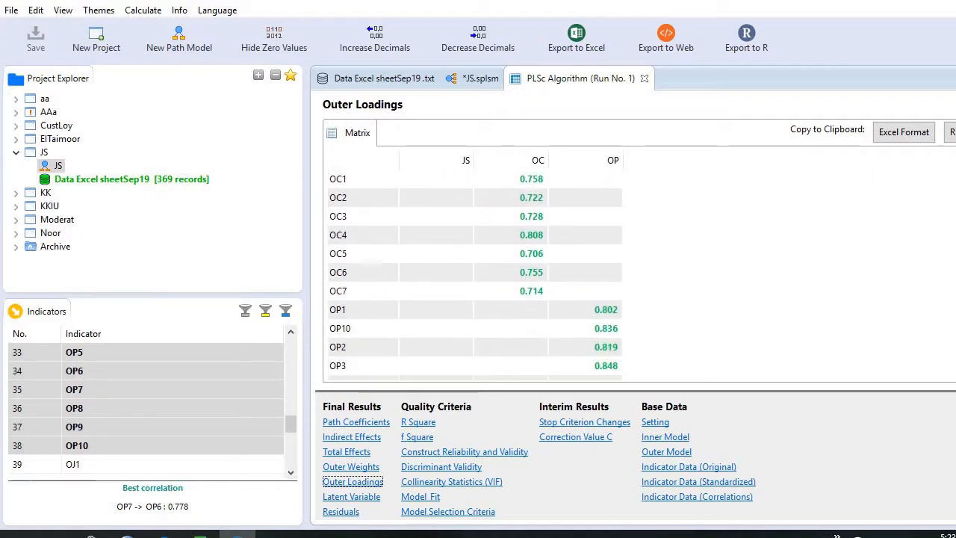
pyautogui.scroll(10, 474, 273)
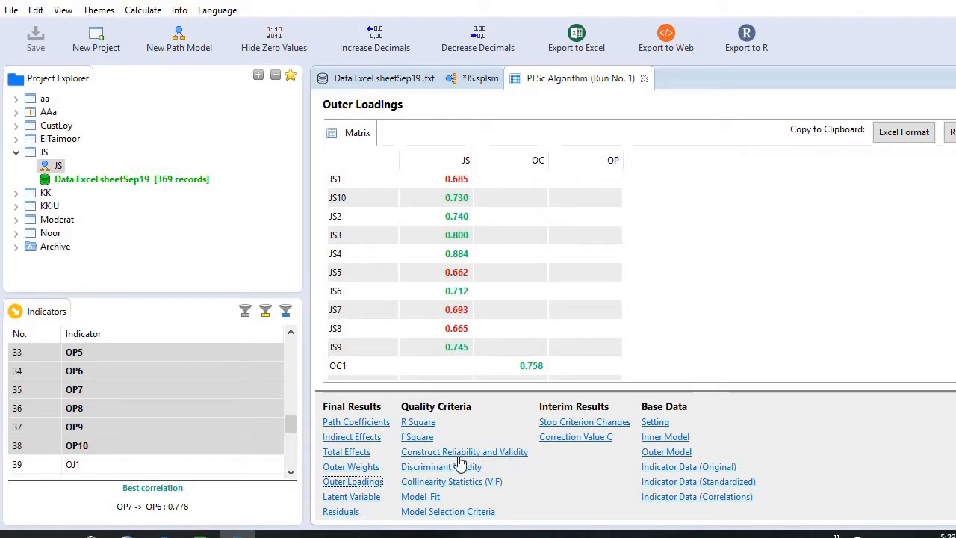
pyautogui.click(432, 456)
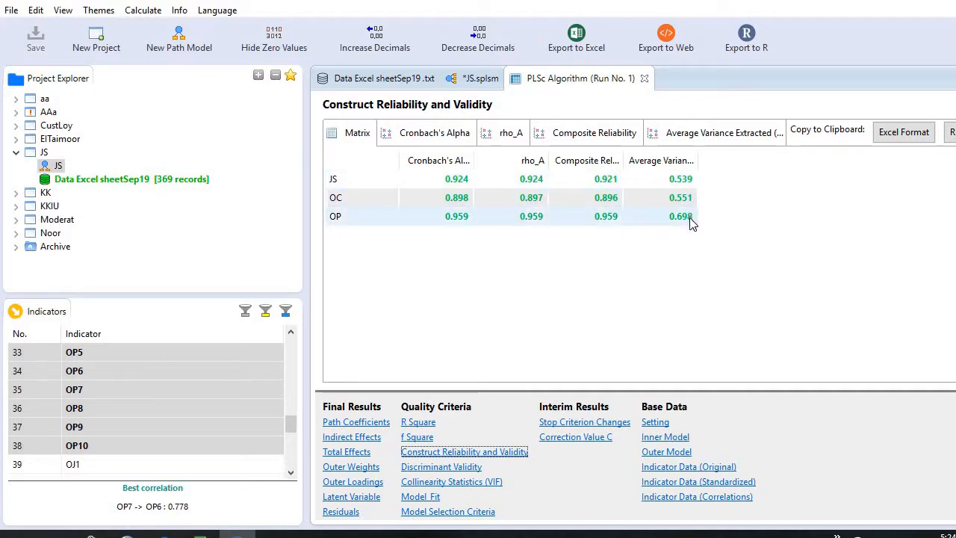
# Examine discriminant validity through the Fornell-Larcker criterion and the Heterotrait-Monotrait Ratio for the JS, OC and OP constructs.
pyautogui.click(440, 467)
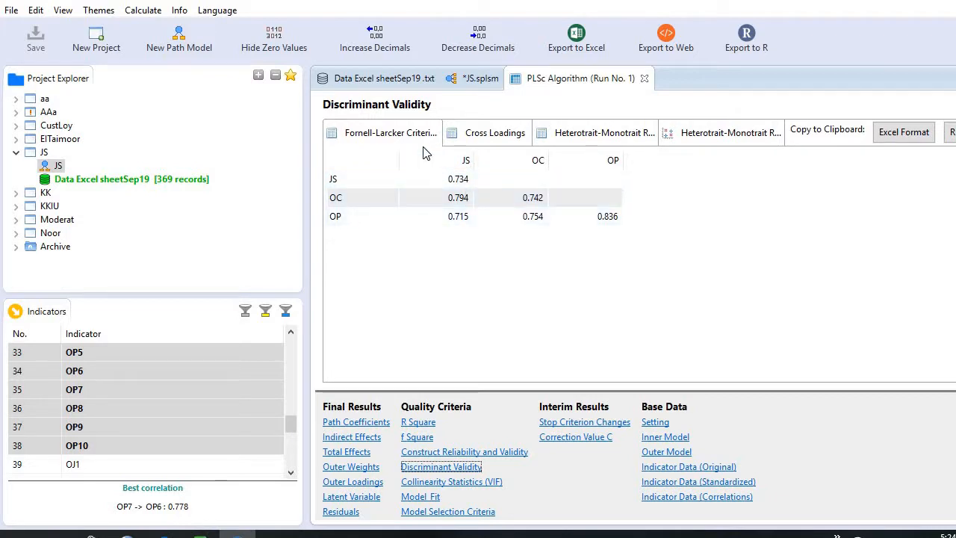
pyautogui.click(464, 185)
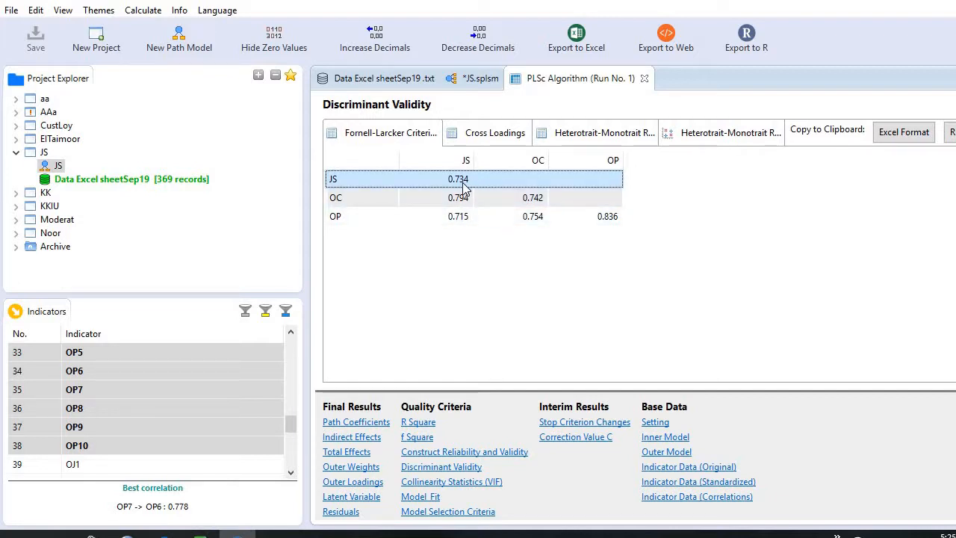
pyautogui.click(462, 203)
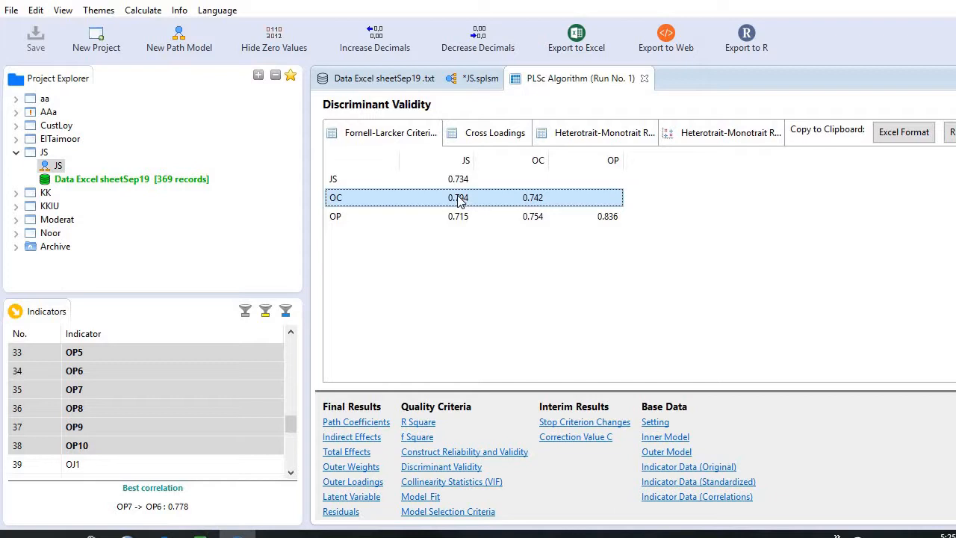
pyautogui.click(614, 216)
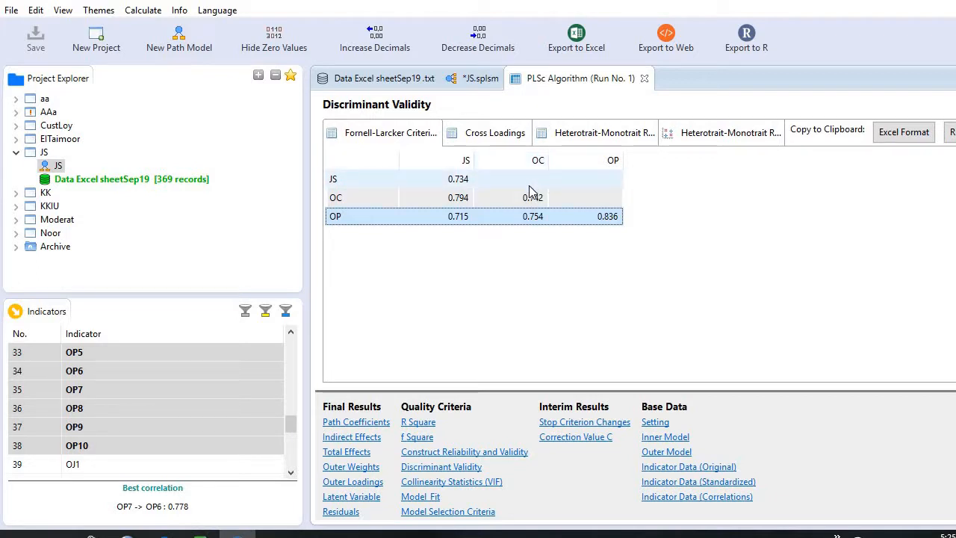
pyautogui.click(598, 143)
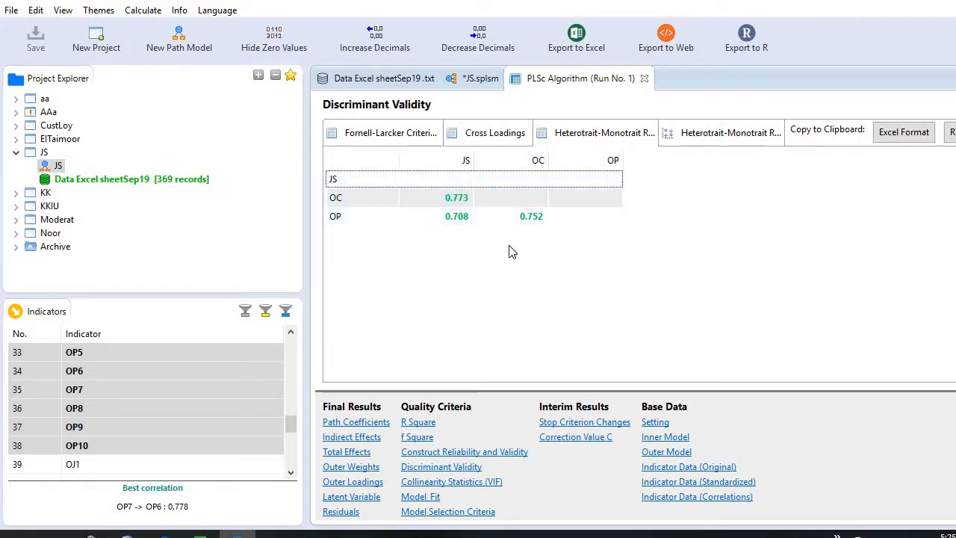
pyautogui.click(527, 219)
# Copy the cross loadings in Excel format and paste them at cell C3 of a new sheet in the WPS Spreadsheets data workbook.
pyautogui.click(489, 138)
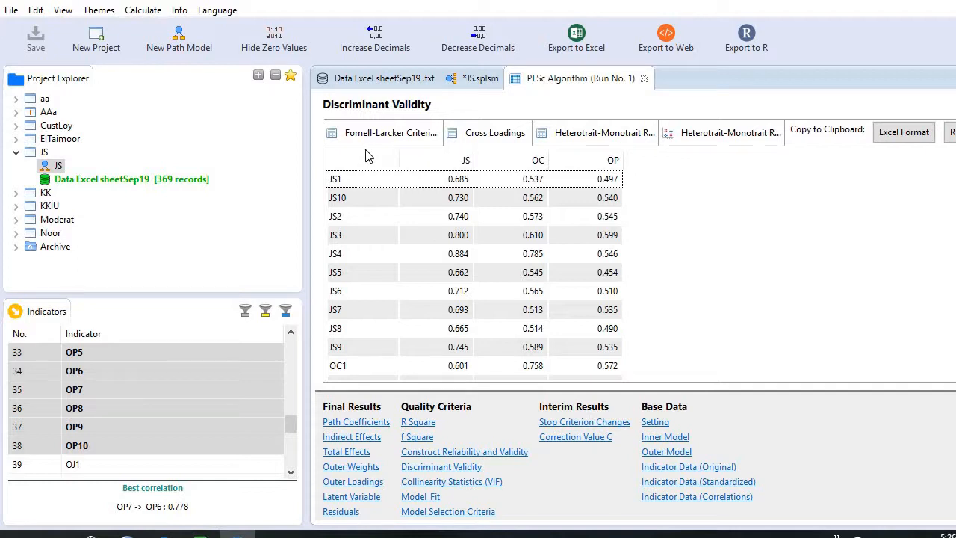
pyautogui.click(924, 132)
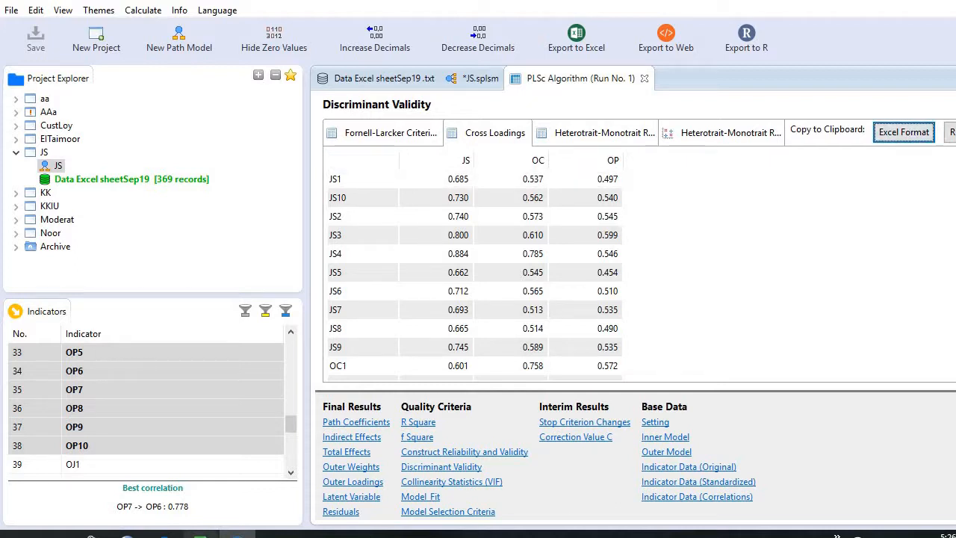
pyautogui.click(200, 533)
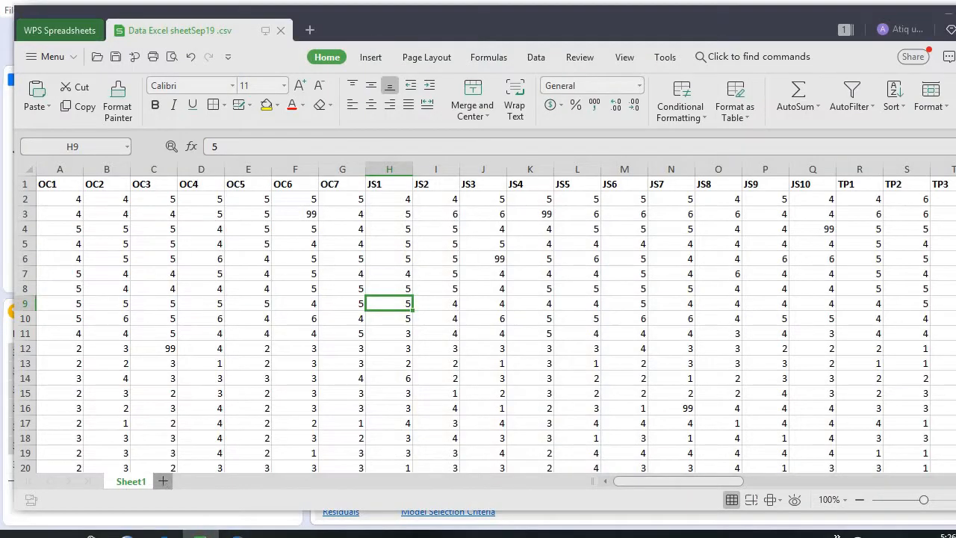
pyautogui.click(163, 481)
pyautogui.click(153, 217)
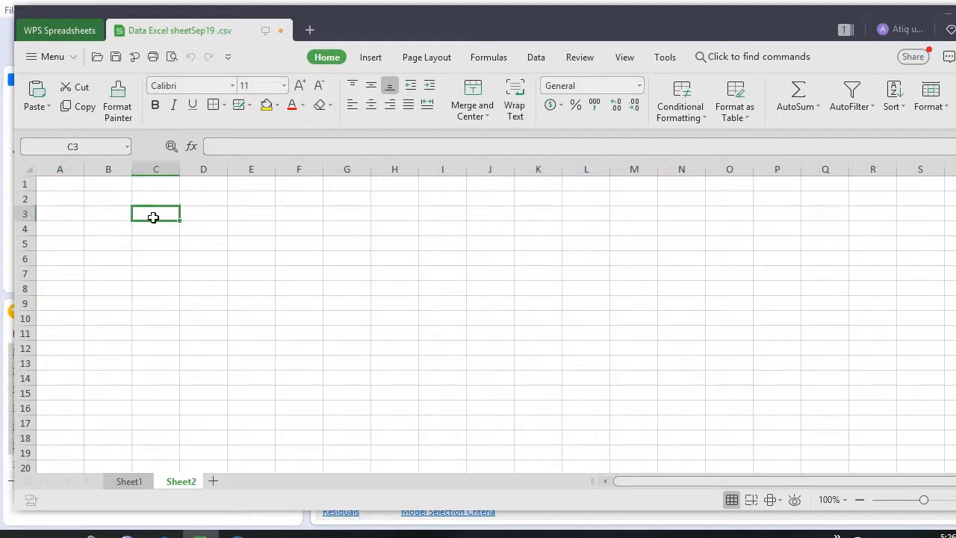
pyautogui.hotkey('ctrl', 'v')
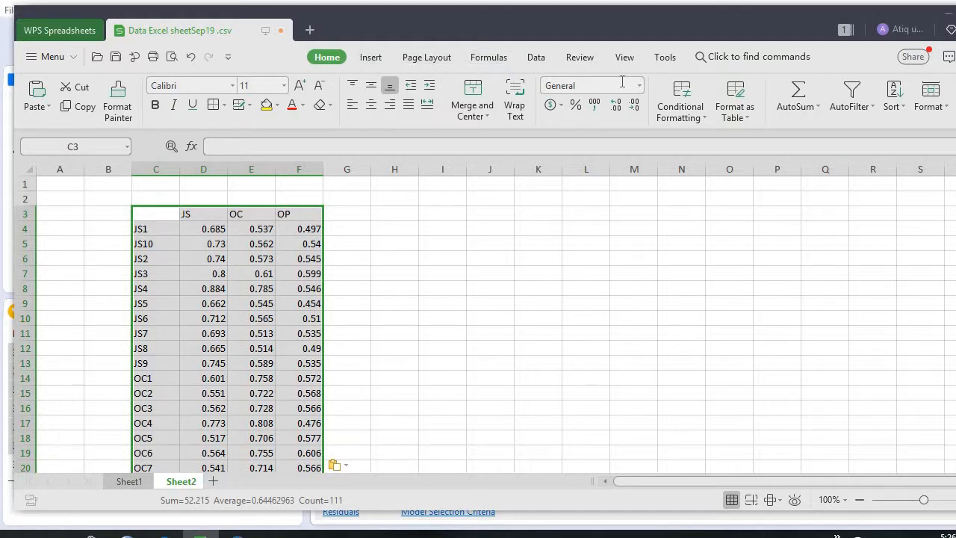
# Apply a Greater Than highlight rule with Light Red Fill with Dark Red Text to the pasted cross loadings table.
pyautogui.click(691, 103)
pyautogui.moveTo(746, 135)
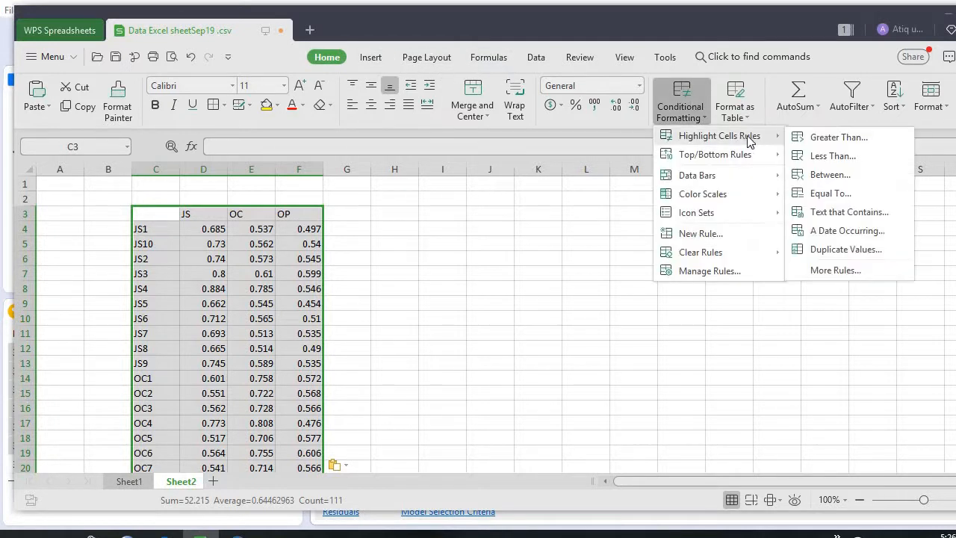
pyautogui.click(874, 142)
pyautogui.click(595, 302)
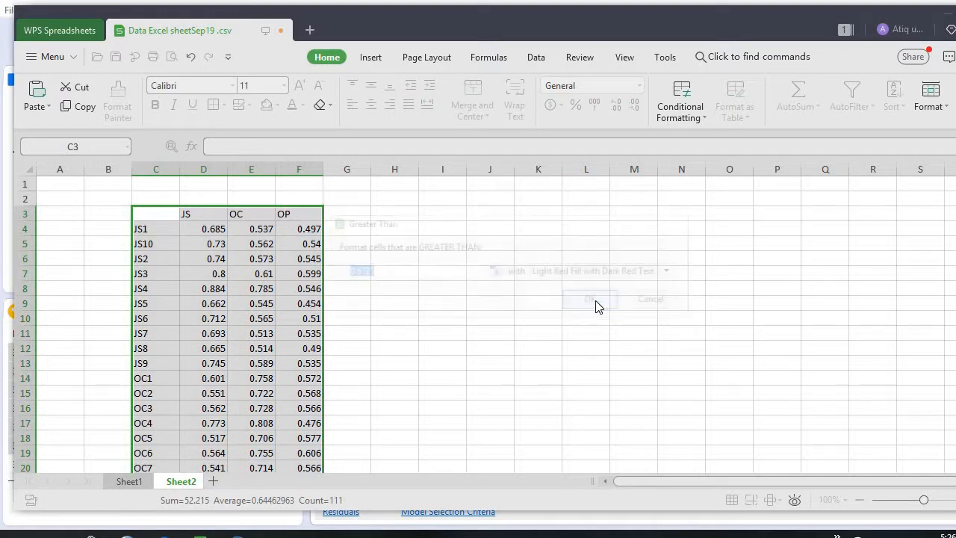
pyautogui.click(348, 230)
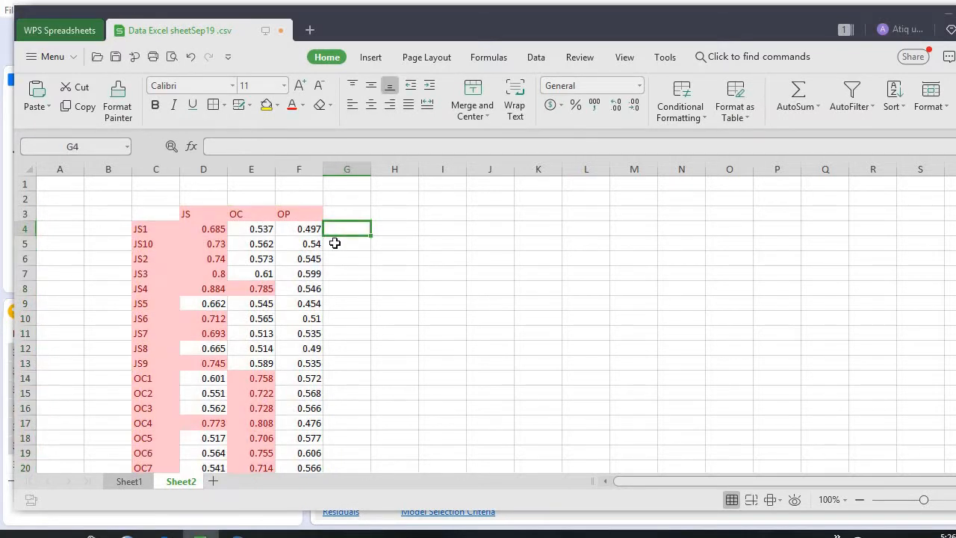
# Examine the cross loadings of the JS indicators, comparing JS4's loadings on the JS and OC constructs.
pyautogui.click(160, 229)
pyautogui.moveTo(161, 229); pyautogui.dragTo(278, 369)
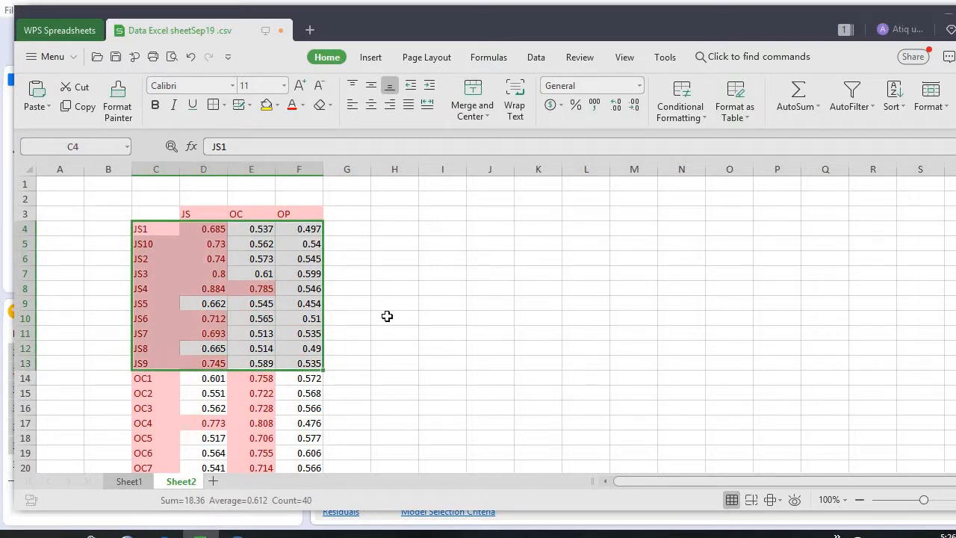
pyautogui.click(410, 284)
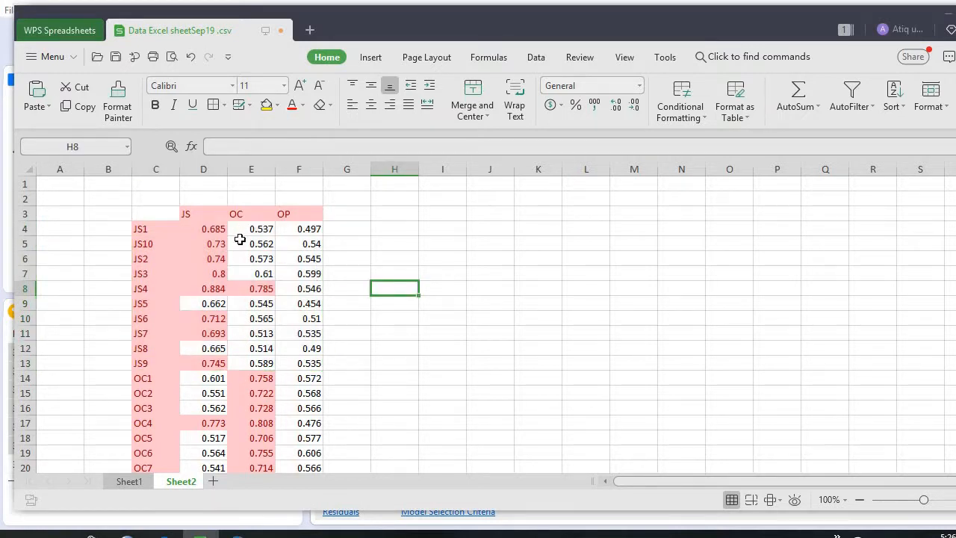
pyautogui.click(270, 289)
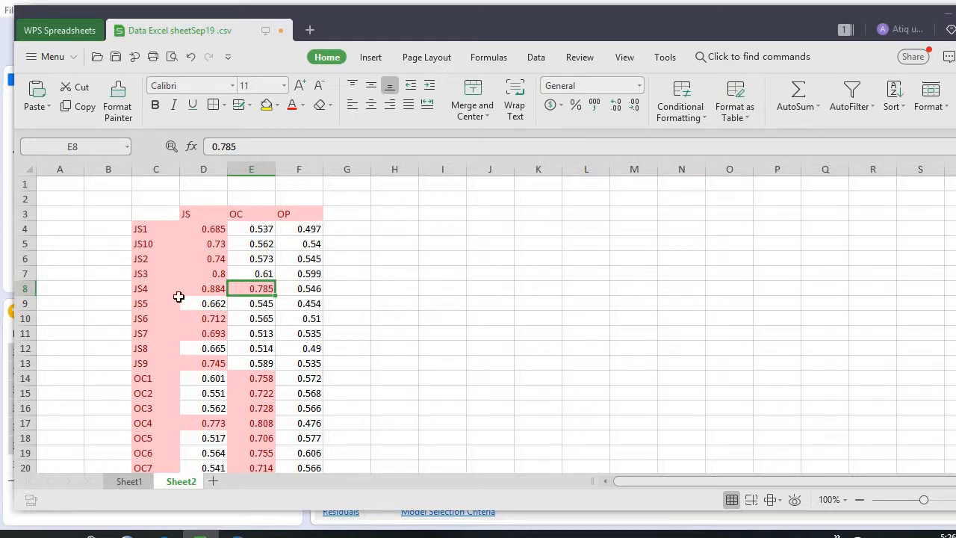
pyautogui.click(166, 291)
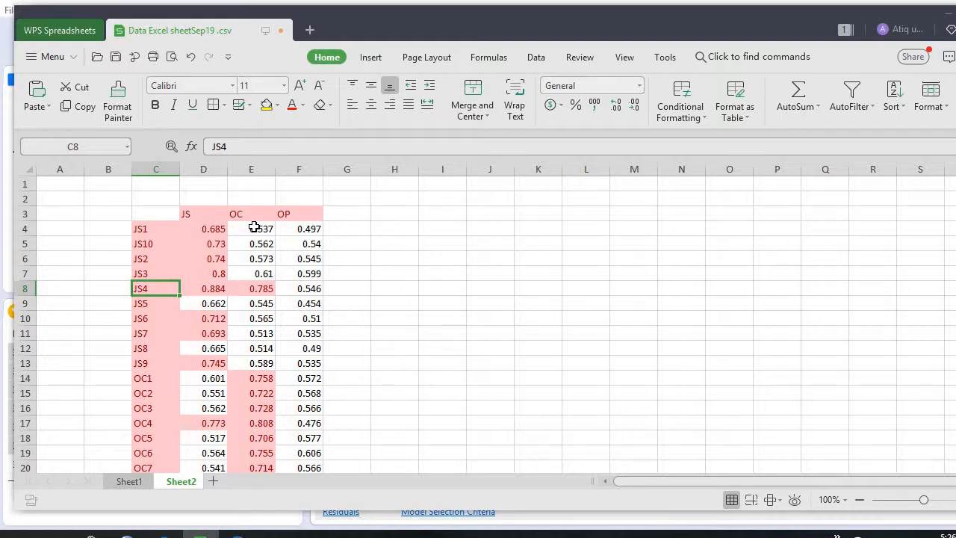
# Examine the highlighted cross loadings of the OC and OP indicators down to the end of the table.
pyautogui.click(246, 391)
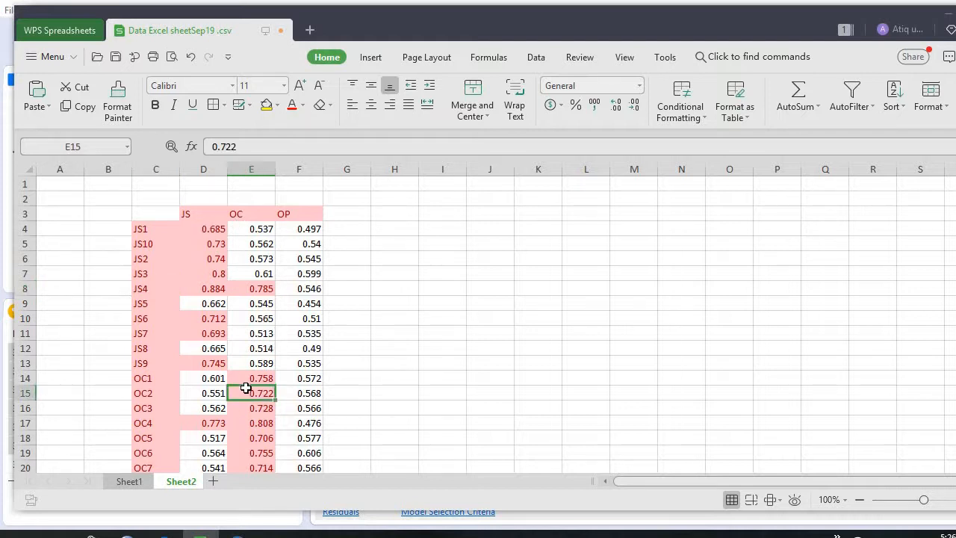
pyautogui.press('Down')
pyautogui.press('Down')
pyautogui.press('Down')
pyautogui.press('Down')
pyautogui.press('Down')
pyautogui.press('Down')
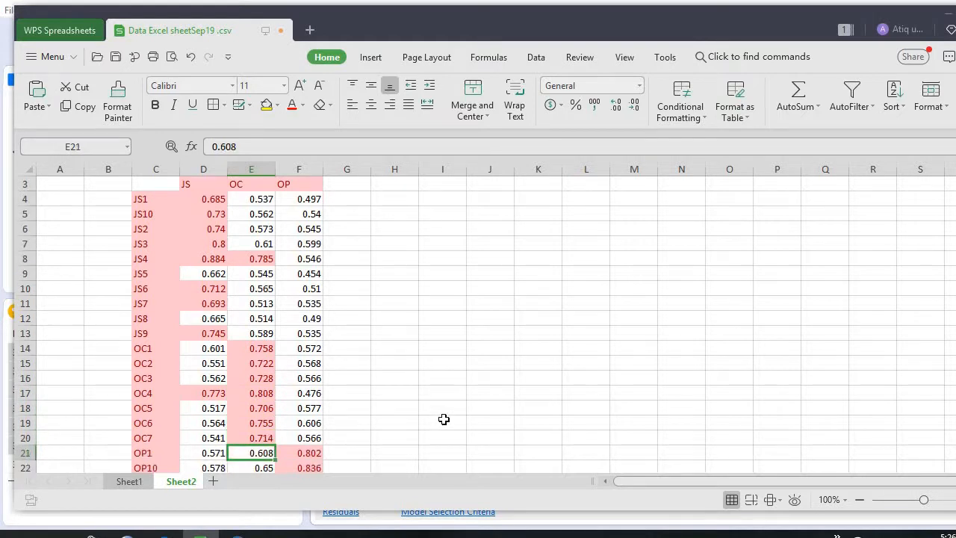
pyautogui.click(267, 396)
pyautogui.press('Down')
pyautogui.press('Down')
pyautogui.press('Down')
pyautogui.press('Down')
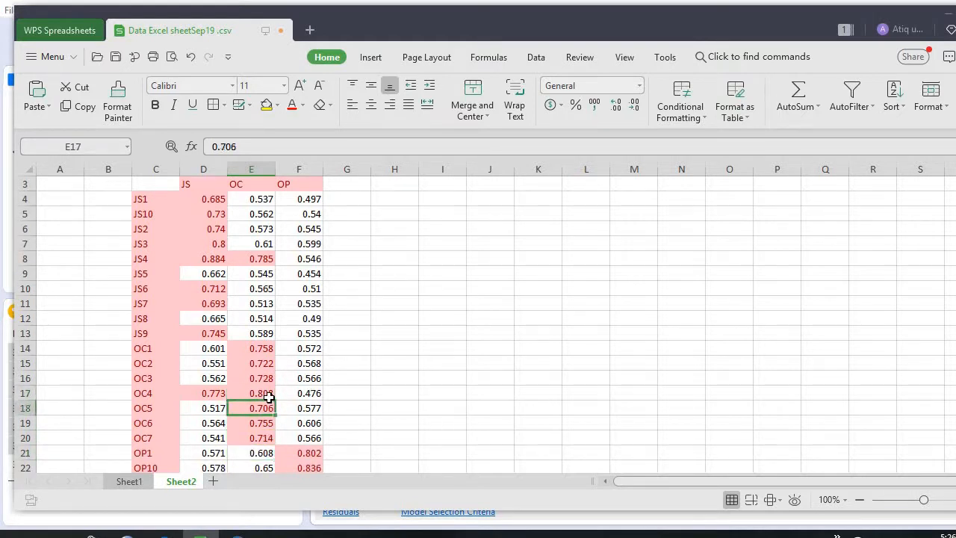
pyautogui.press('Up')
pyautogui.press('Up')
pyautogui.press('Up')
pyautogui.press('Up')
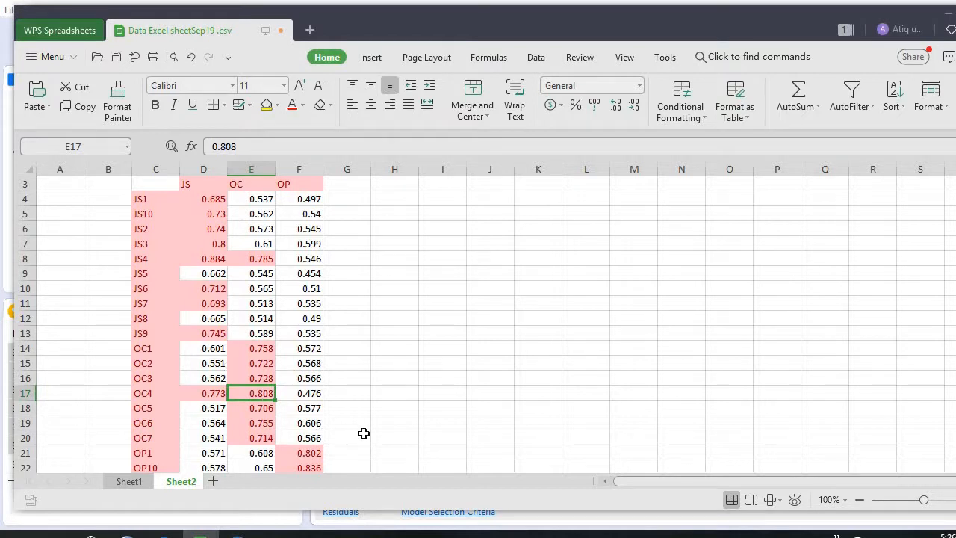
pyautogui.press('Down')
pyautogui.press('Down')
pyautogui.press('Down')
pyautogui.press('Down')
pyautogui.press('Down')
pyautogui.press('Down')
pyautogui.press('Down')
pyautogui.press('Down')
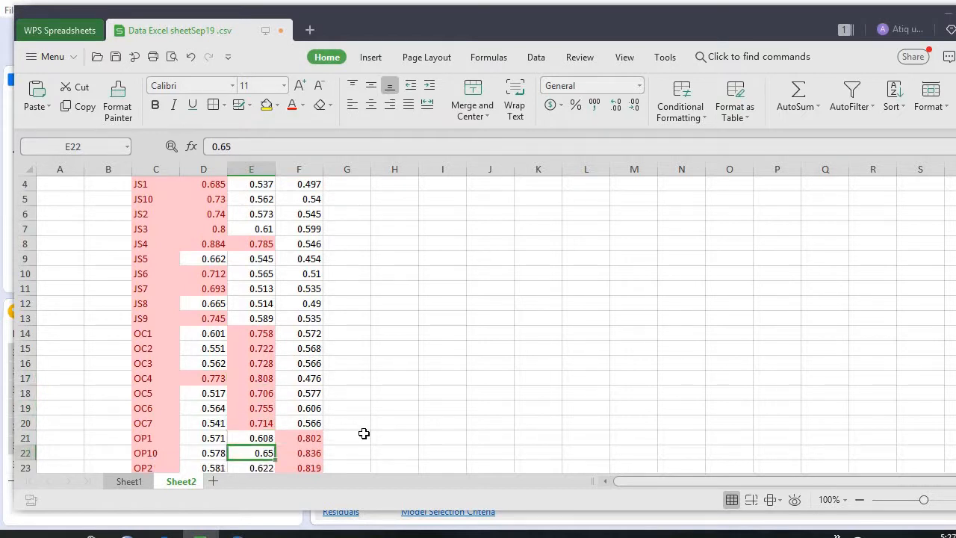
pyautogui.press('Down')
pyautogui.press('Down')
pyautogui.press('Down')
pyautogui.press('Down')
pyautogui.press('Down')
pyautogui.press('Down')
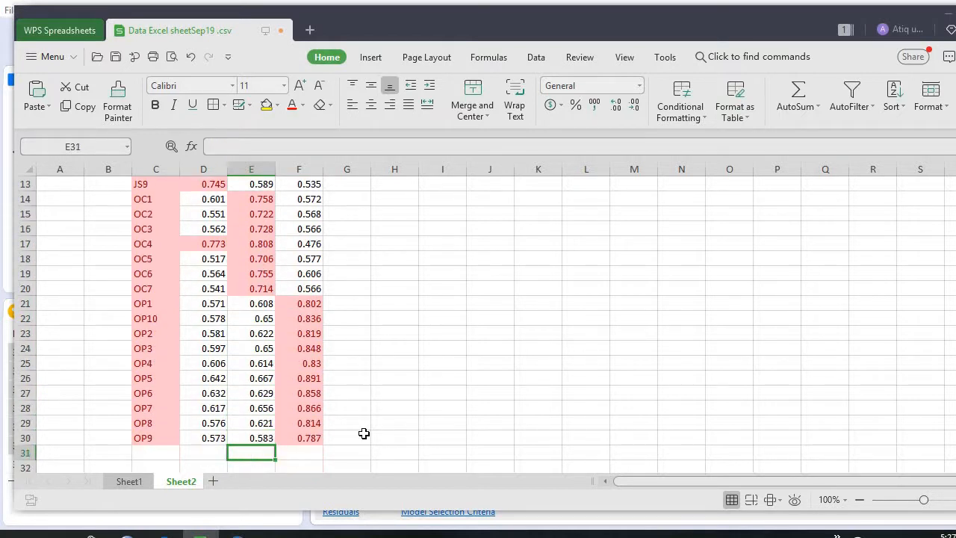
# Review the highlighted cross loadings from the table's end back to its start, checking the JS loadings of JS8, JS4 and OC4.
pyautogui.press('Up')
pyautogui.press('Up')
pyautogui.press('Up')
pyautogui.press('Up')
pyautogui.press('Up')
pyautogui.press('Up')
pyautogui.press('Up')
pyautogui.press('Up')
pyautogui.press('Up')
pyautogui.press('Up')
pyautogui.press('Up')
pyautogui.press('Up')
pyautogui.press('Up')
pyautogui.press('Up')
pyautogui.press('Up')
pyautogui.press('Up')
pyautogui.press('Up')
pyautogui.press('Up')
pyautogui.press('Up')
pyautogui.press('Up')
pyautogui.press('Up')
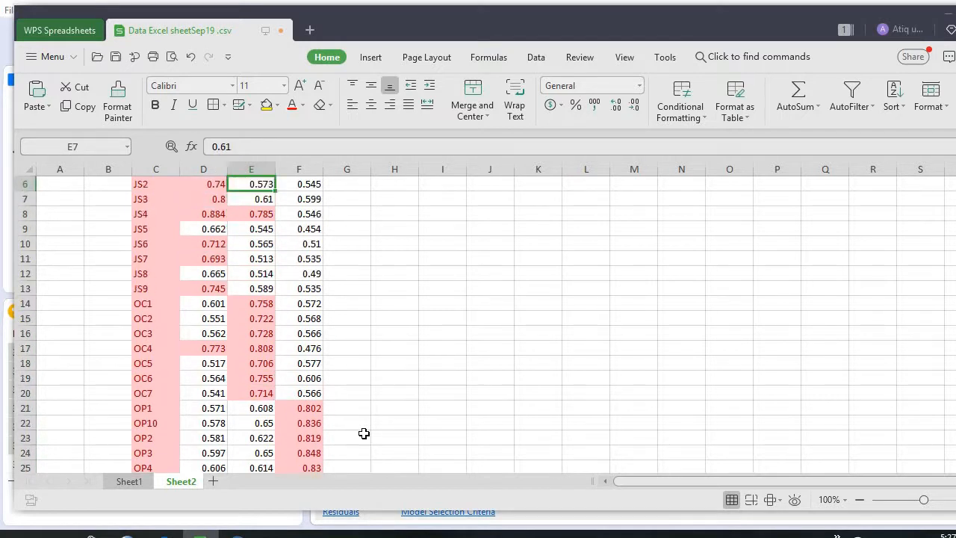
pyautogui.press('Up')
pyautogui.press('Up')
pyautogui.press('Up')
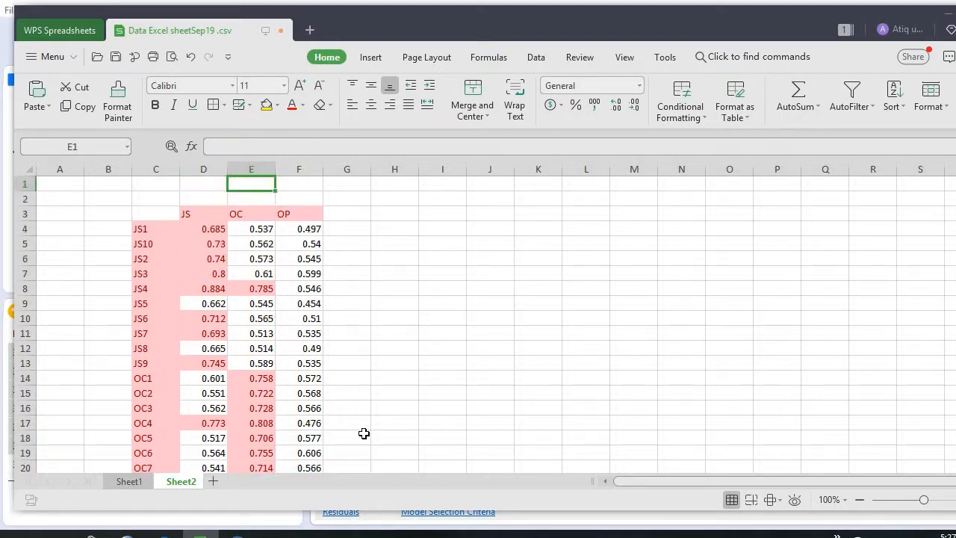
pyautogui.press('Down')
pyautogui.press('Down')
pyautogui.press('Down')
pyautogui.press('Down')
pyautogui.press('Down')
pyautogui.press('Down')
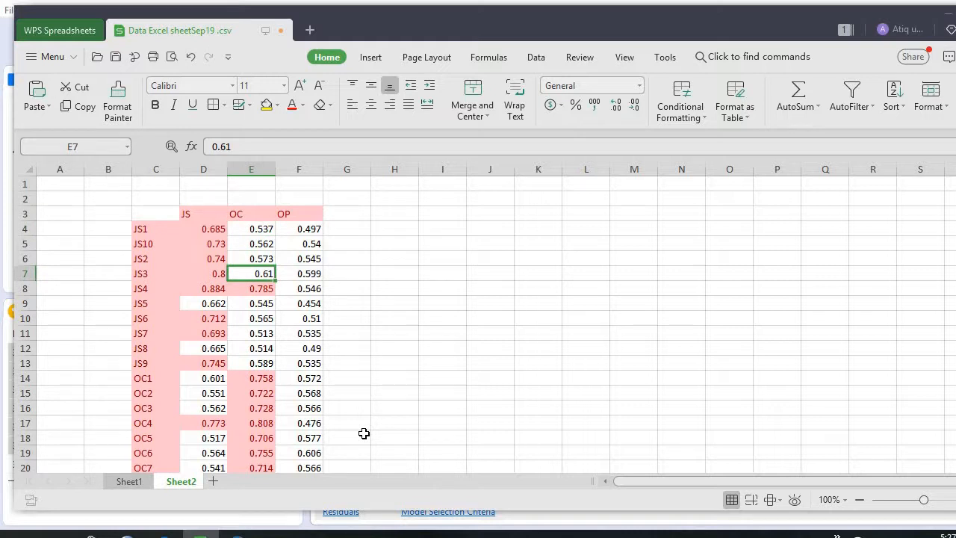
pyautogui.click(221, 348)
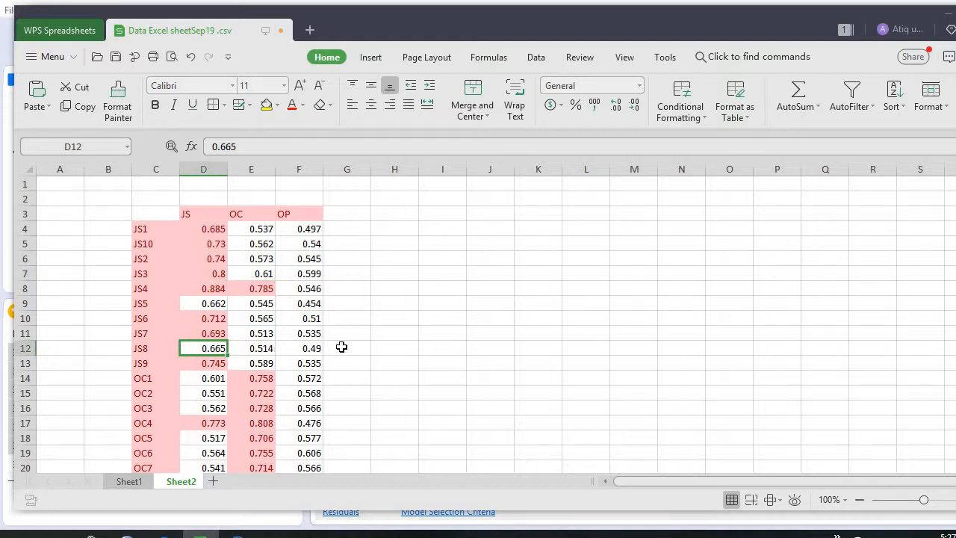
pyautogui.click(208, 289)
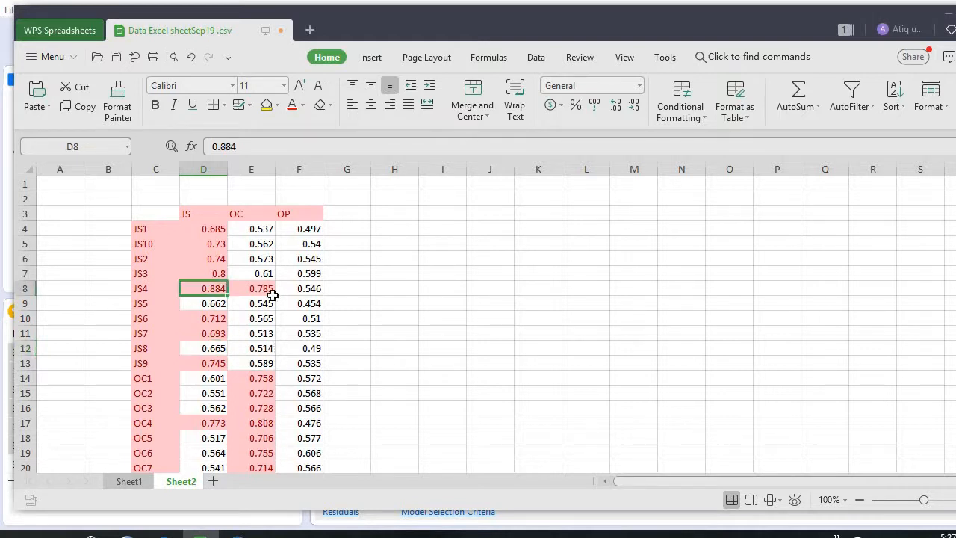
pyautogui.click(217, 423)
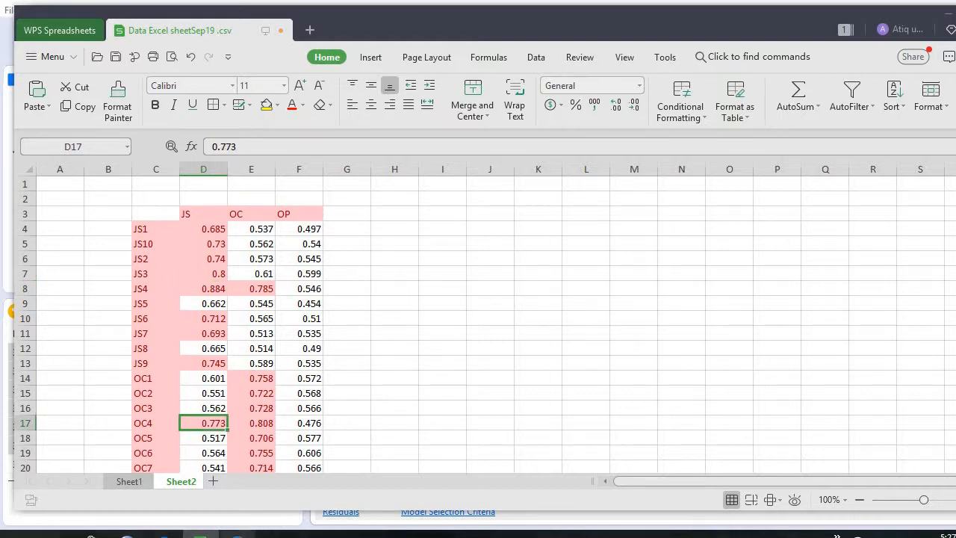
# Switch to the JS path model in SmartPLS and delete indicator JS5 from the JS construct.
pyautogui.moveTo(237, 531)
pyautogui.click(242, 485)
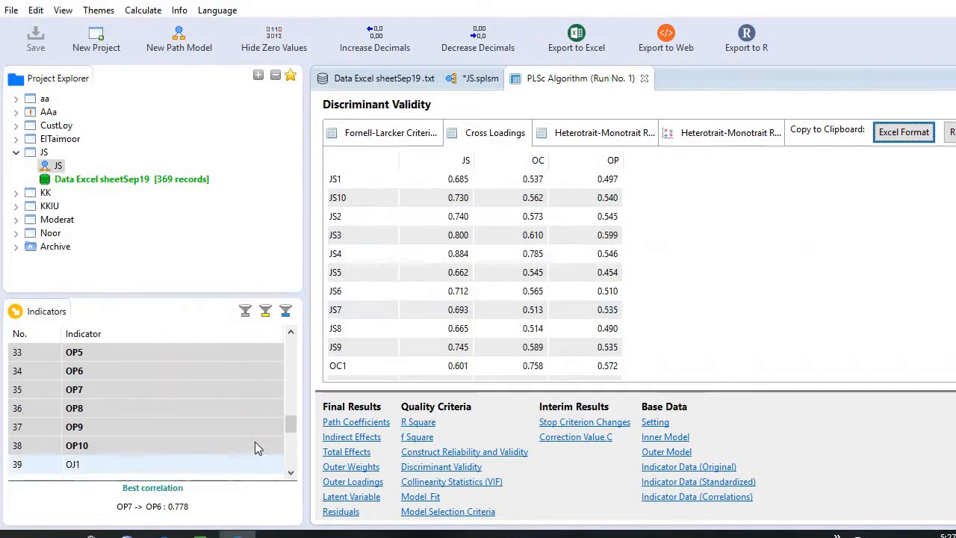
pyautogui.click(479, 78)
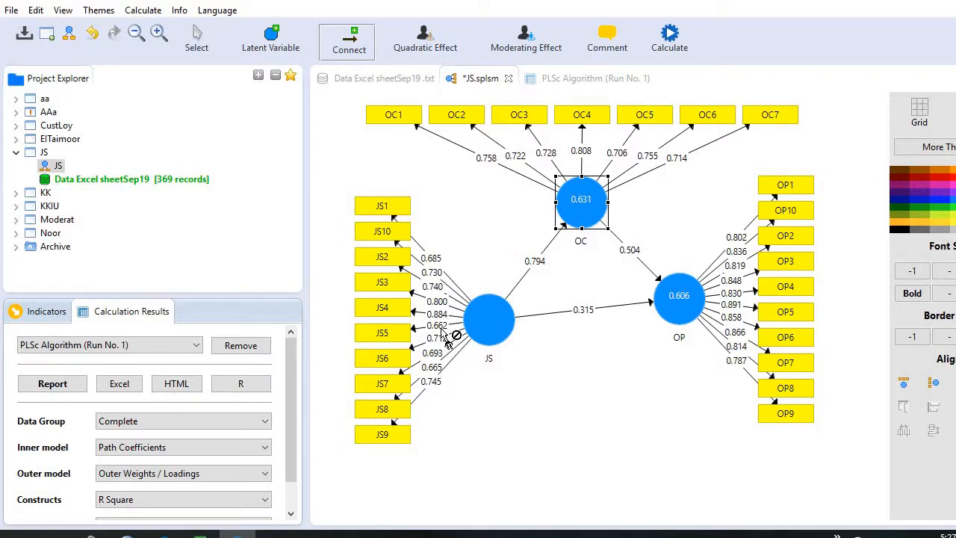
pyautogui.click(399, 334)
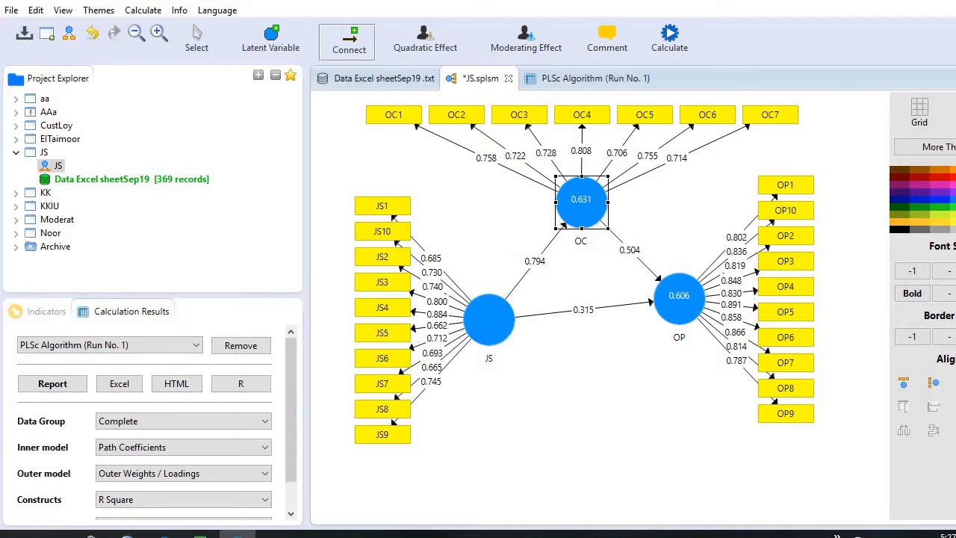
pyautogui.click(196, 44)
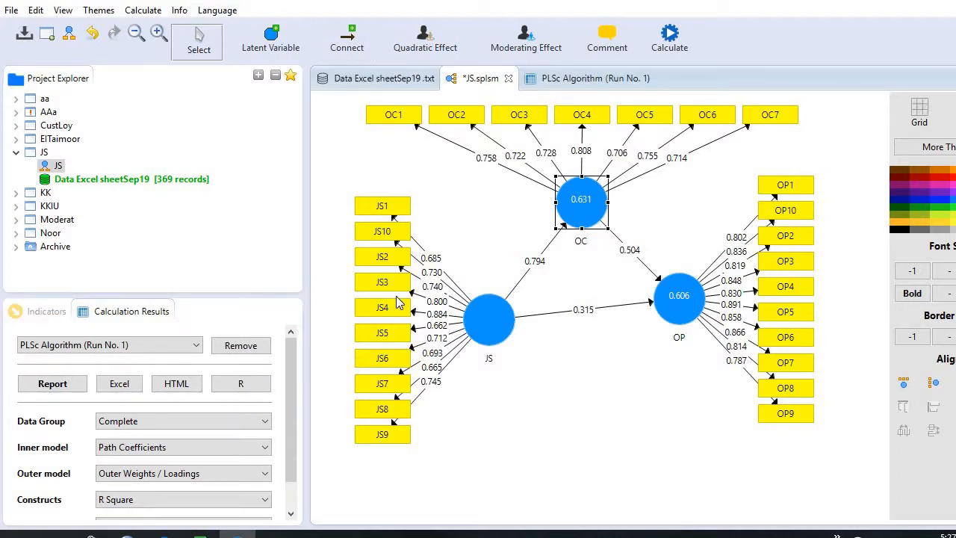
pyautogui.click(396, 335)
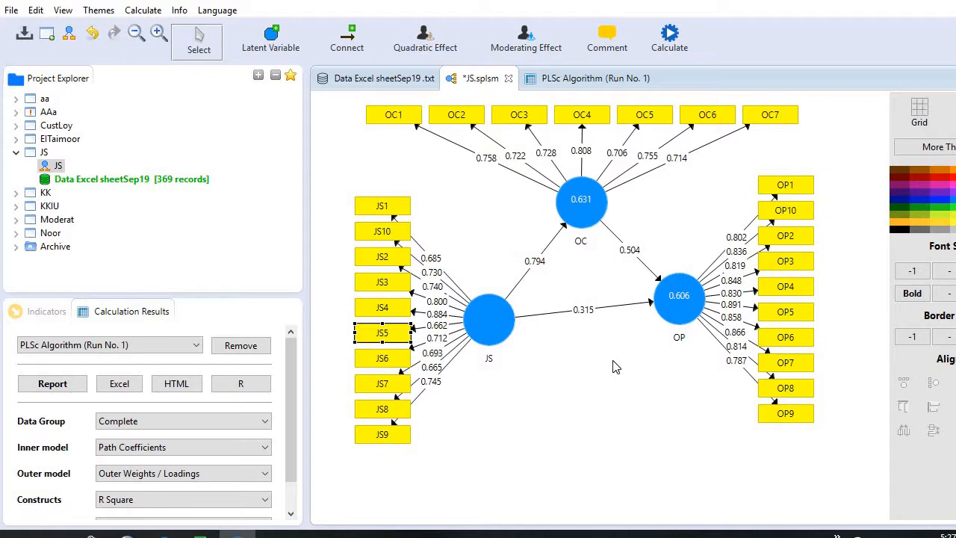
pyautogui.press('Delete')
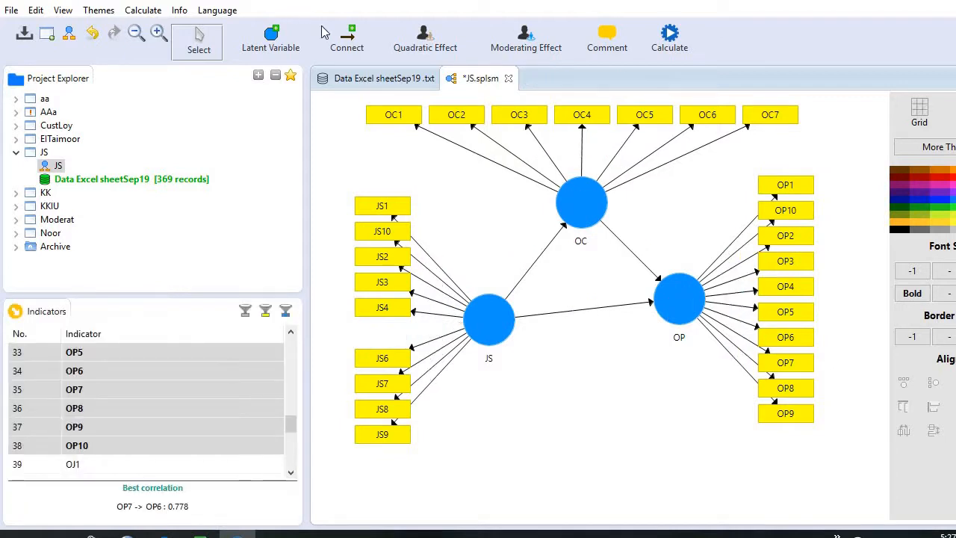
# Run the Consistent PLS Algorithm on the model without JS5.
pyautogui.click(142, 10)
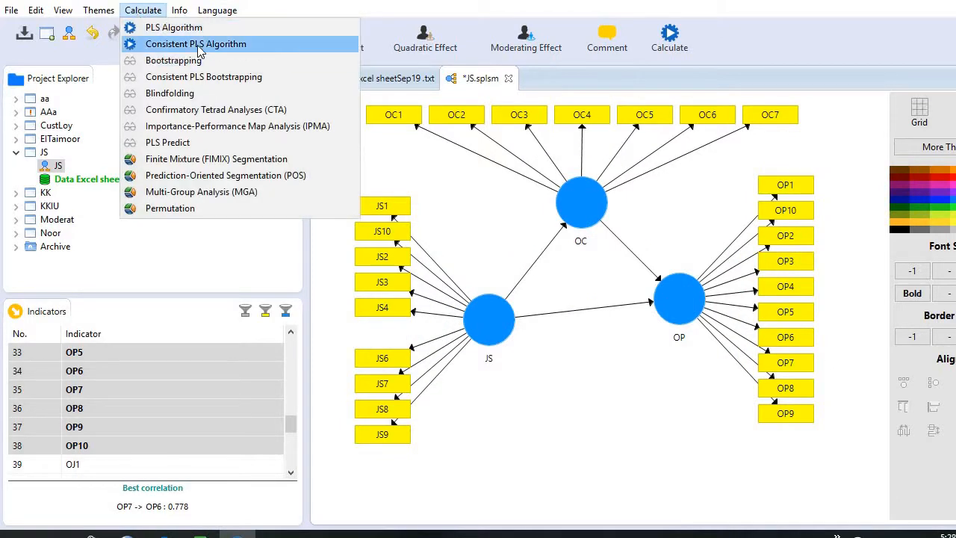
pyautogui.click(199, 49)
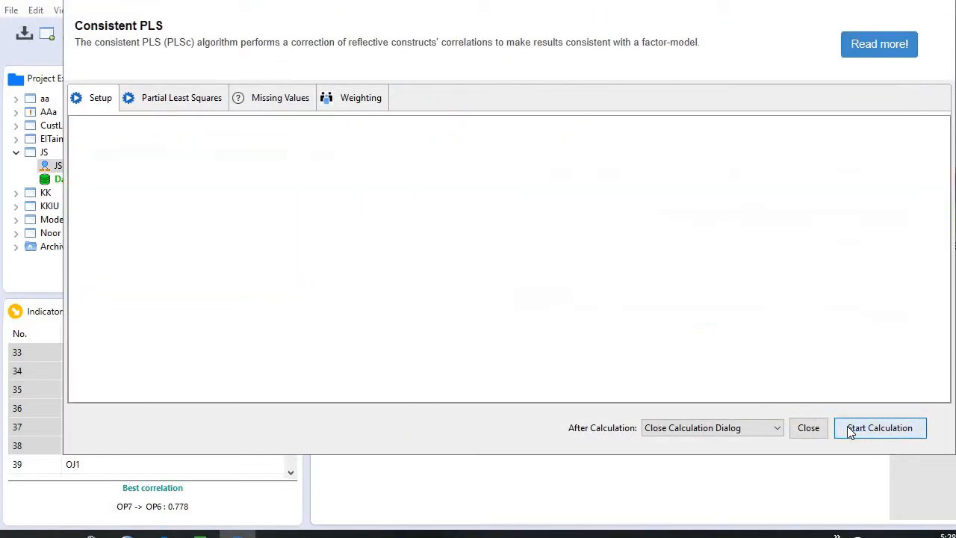
pyautogui.click(847, 429)
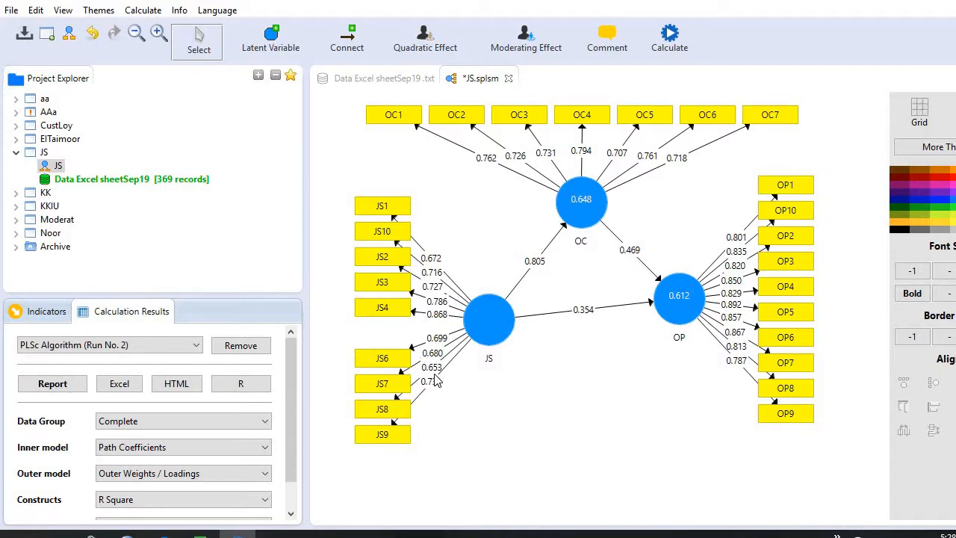
# Delete indicator JS8 from the JS construct and rerun the Consistent PLS Algorithm.
pyautogui.click(400, 415)
pyautogui.moveTo(401, 416); pyautogui.dragTo(565, 418)
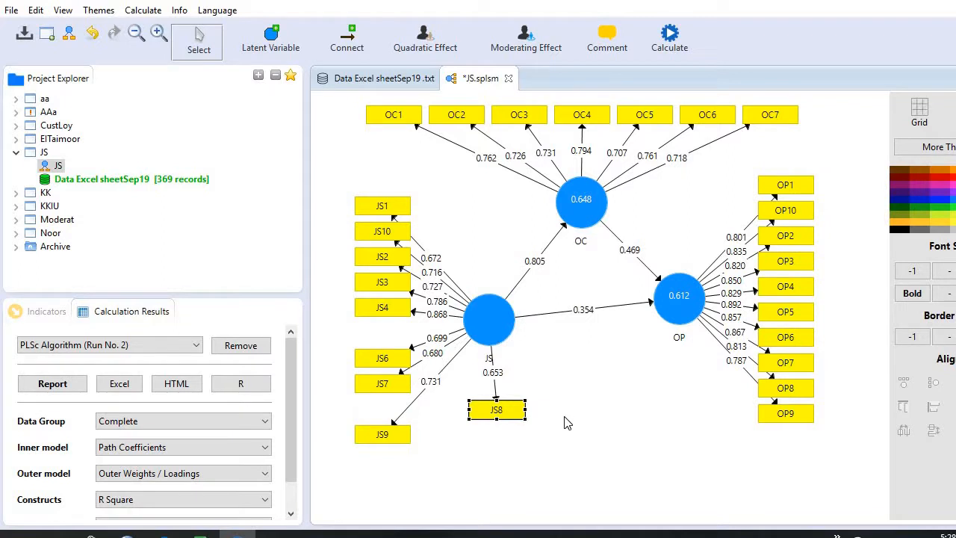
pyautogui.press('Delete')
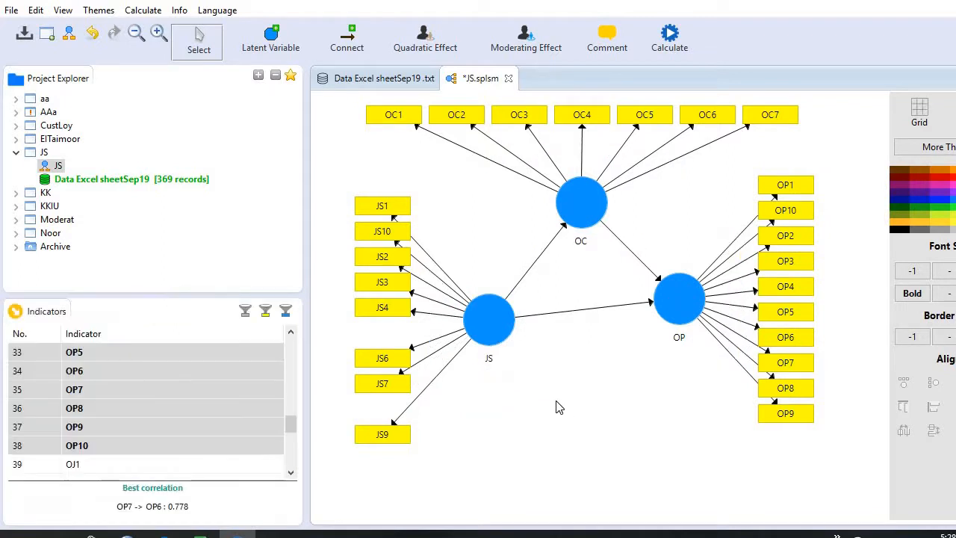
pyautogui.click(148, 13)
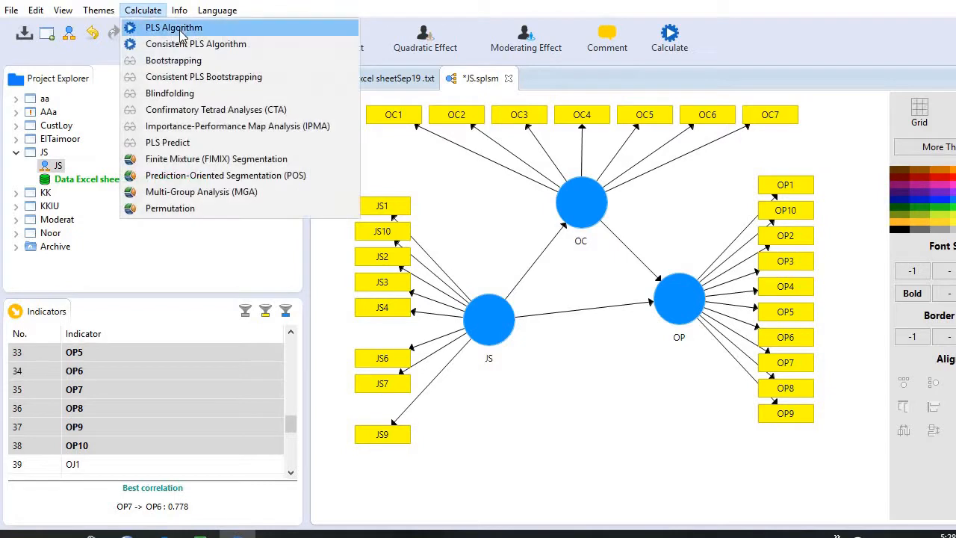
pyautogui.click(176, 44)
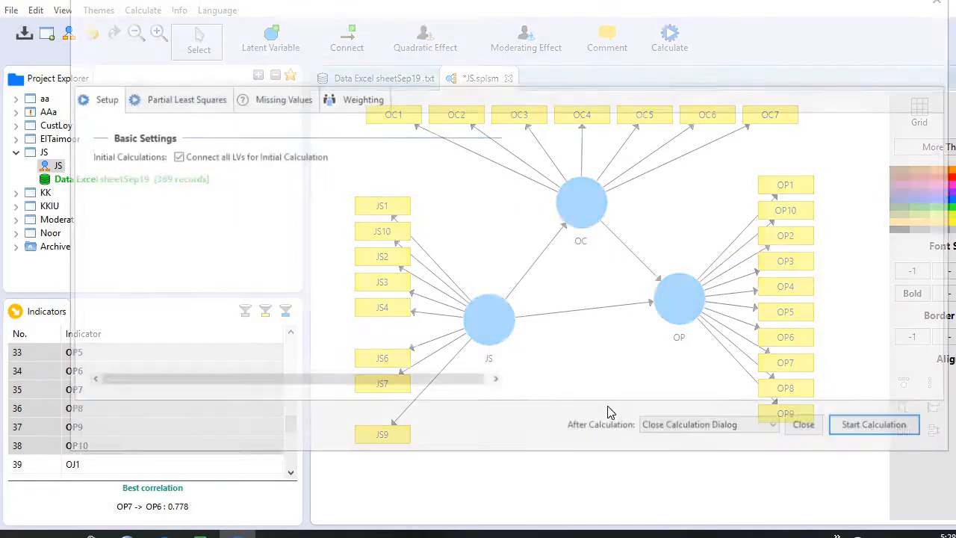
pyautogui.click(846, 431)
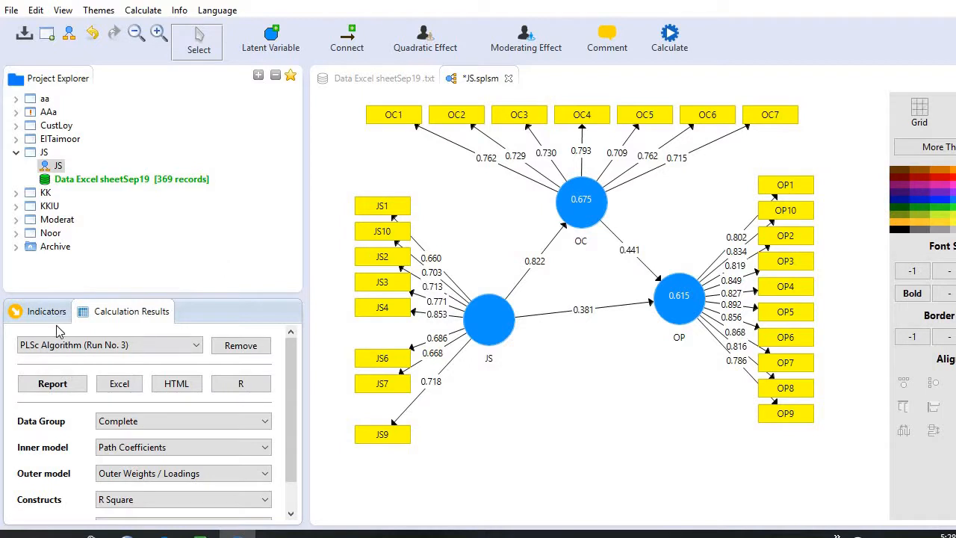
# Open the latest PLSc report and check its discriminant validity and its construct reliability and validity.
pyautogui.click(53, 383)
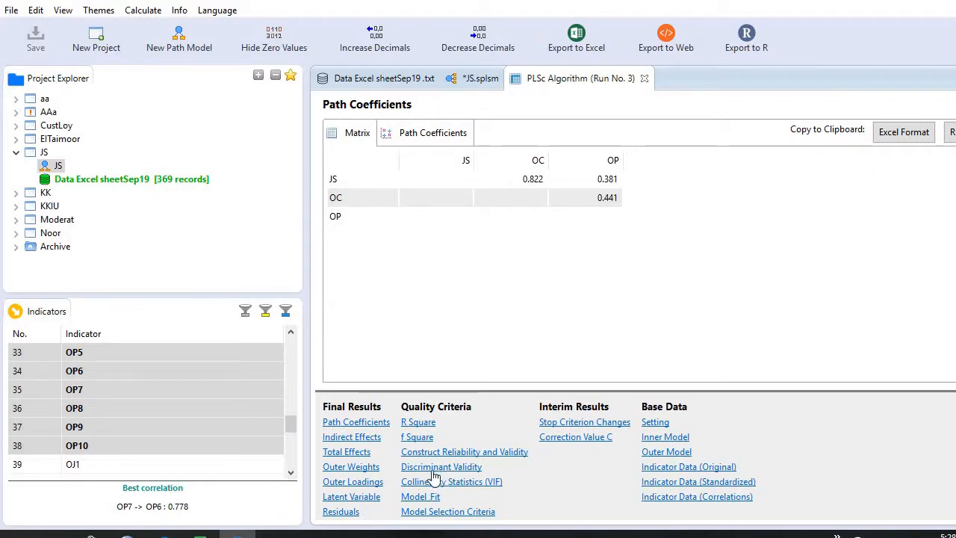
pyautogui.click(429, 467)
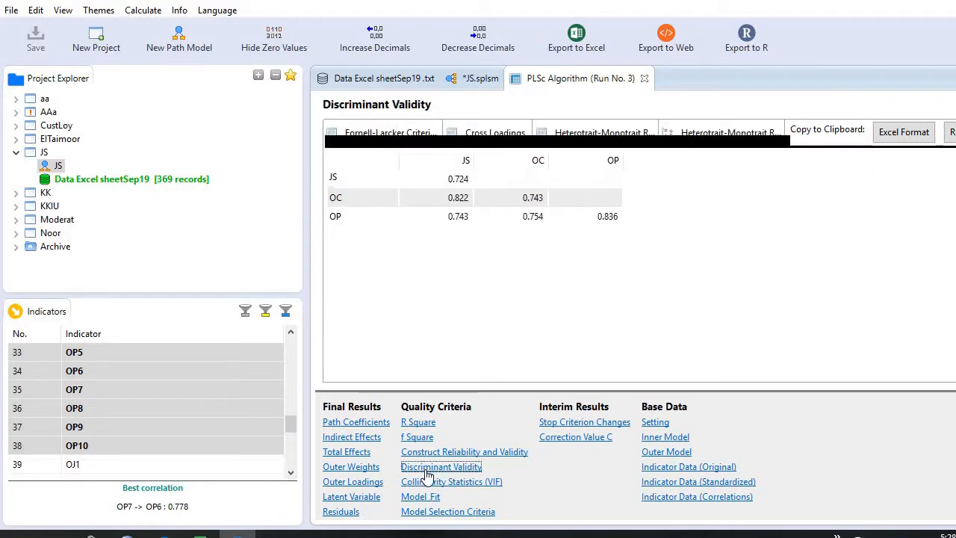
pyautogui.click(441, 453)
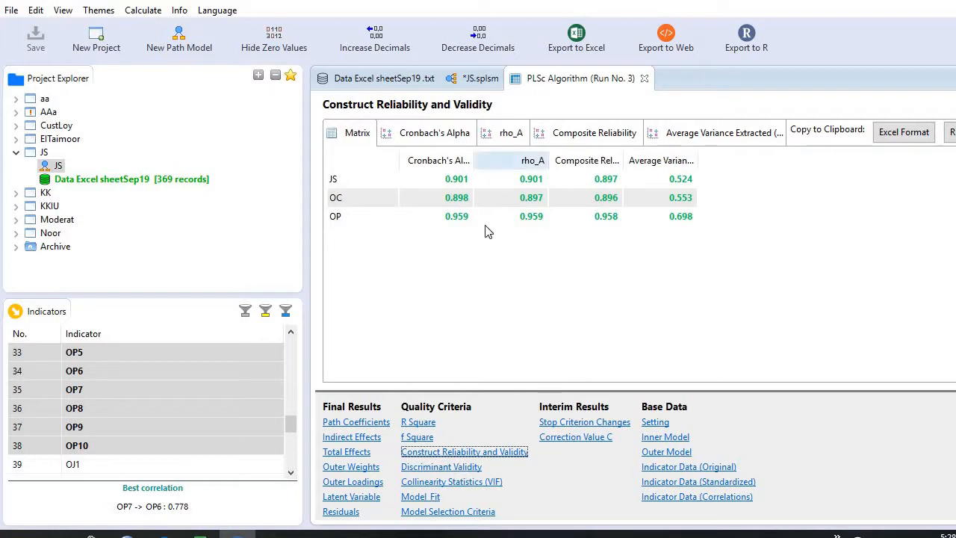
# Copy the new cross loadings in Excel format and paste them at cell H3 of Sheet2 in the WPS Spreadsheets workbook.
pyautogui.click(443, 468)
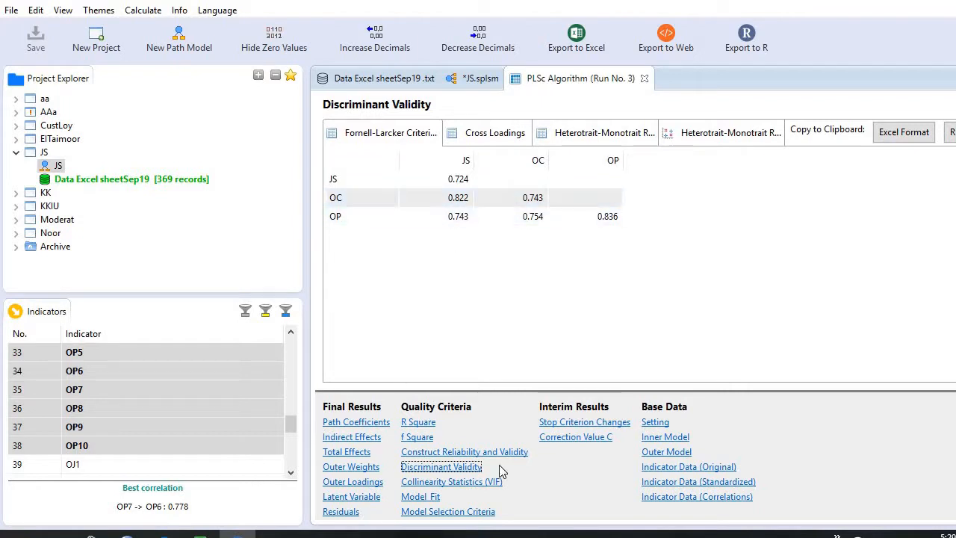
pyautogui.click(483, 134)
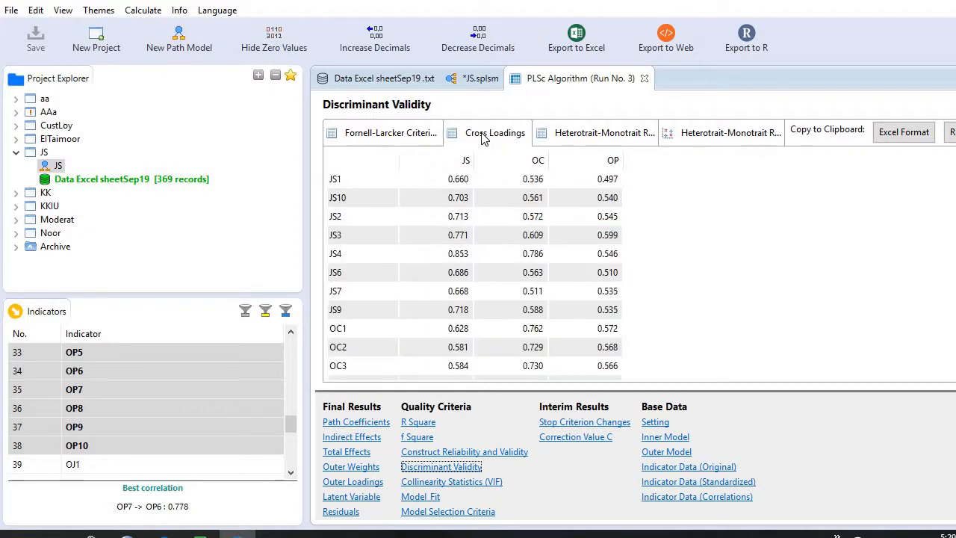
pyautogui.click(899, 142)
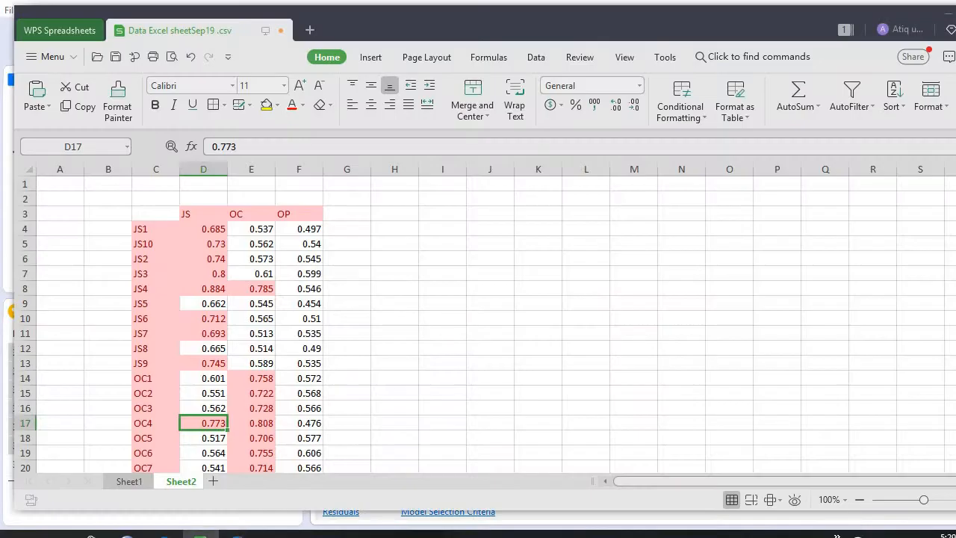
pyautogui.click(200, 534)
pyautogui.click(407, 216)
pyautogui.hotkey('ctrl', 'v')
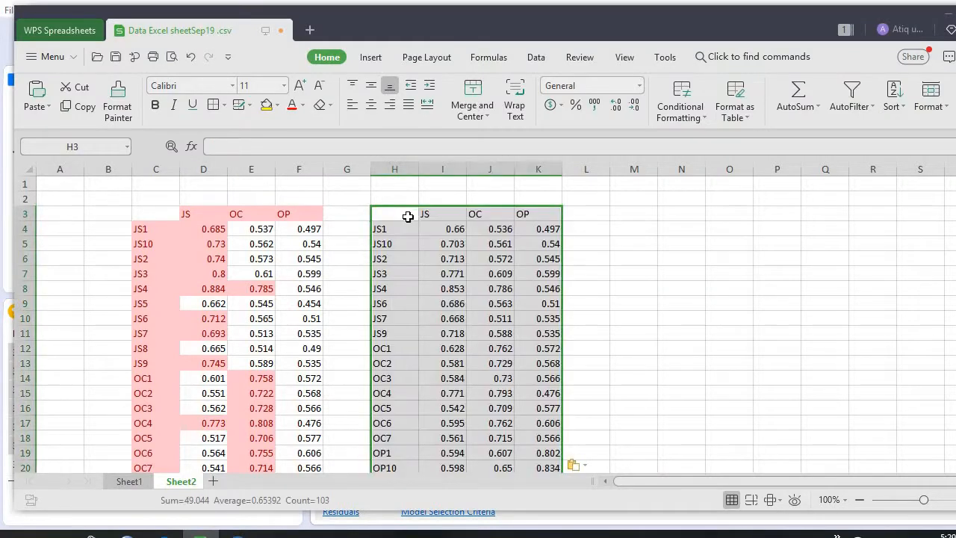
# Apply a Greater Than highlight rule with a light red fill and dark red text to the newly pasted cross loadings.
pyautogui.click(694, 104)
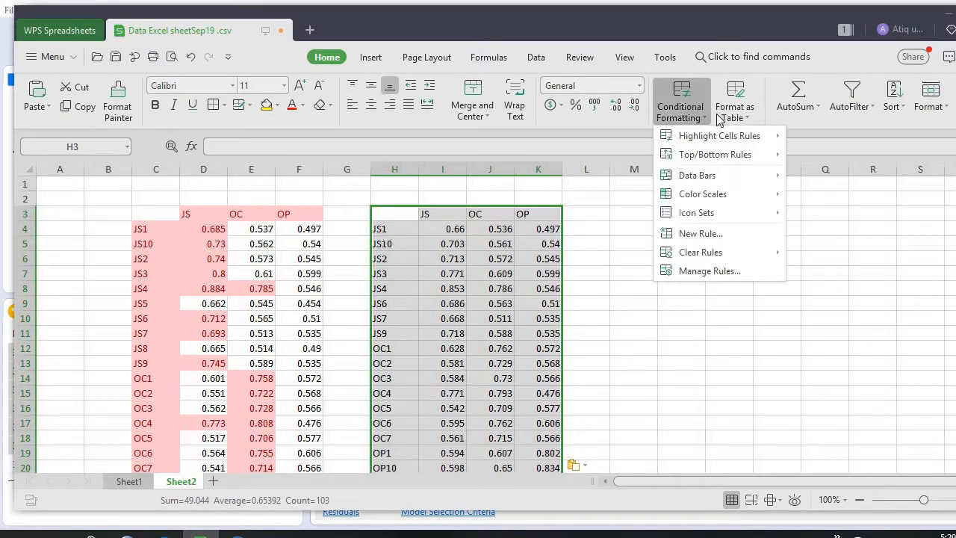
pyautogui.moveTo(758, 137)
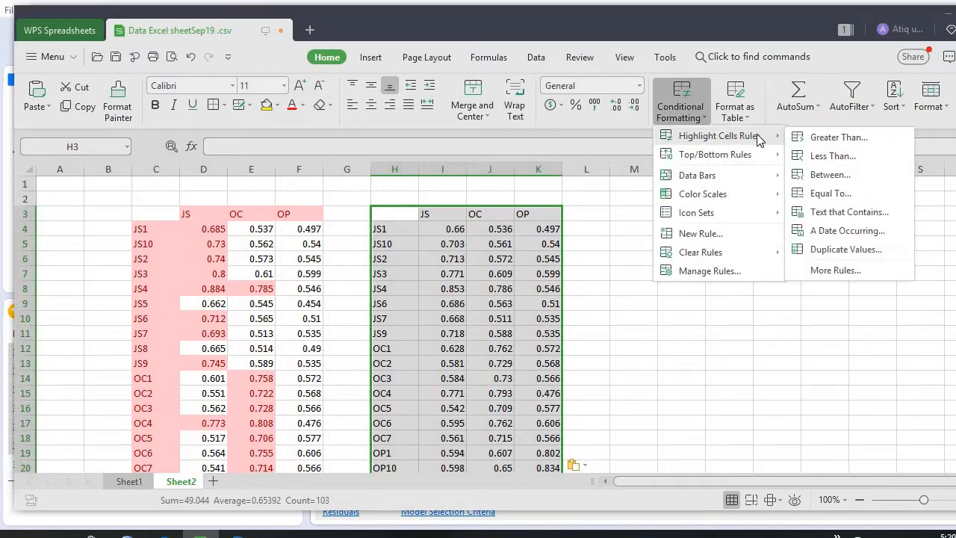
pyautogui.click(845, 138)
pyautogui.click(592, 300)
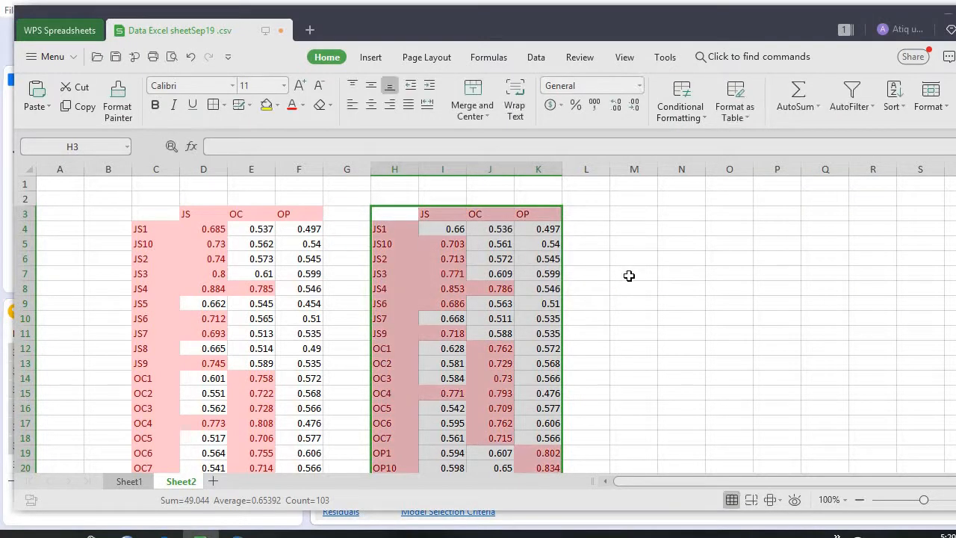
pyautogui.click(606, 255)
# Apply a yellow fill to the JS4 row (H8:K8) and the OC4 row (H15:K15) of the second cross loadings table.
pyautogui.click(494, 292)
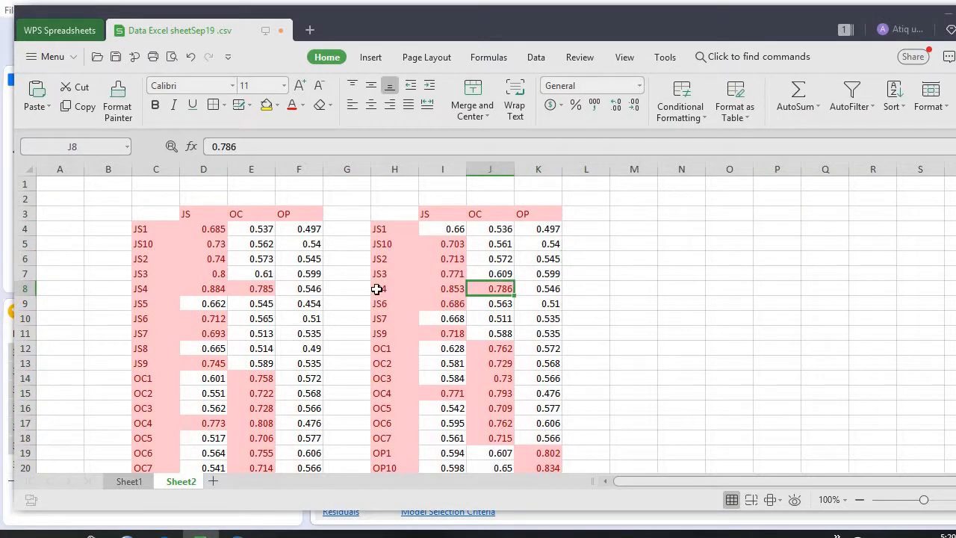
pyautogui.moveTo(377, 291); pyautogui.dragTo(565, 291)
pyautogui.click(265, 105)
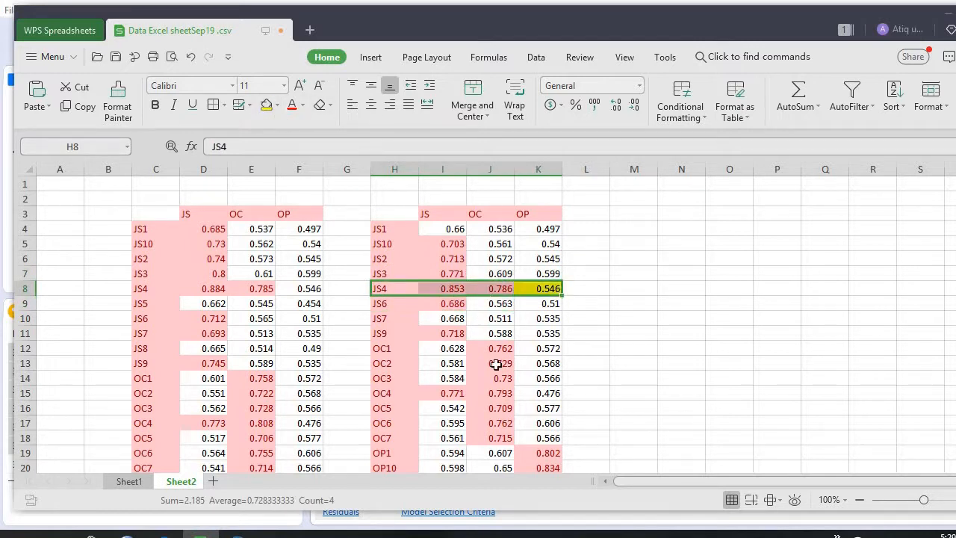
pyautogui.click(396, 394)
pyautogui.moveTo(461, 392); pyautogui.dragTo(541, 383)
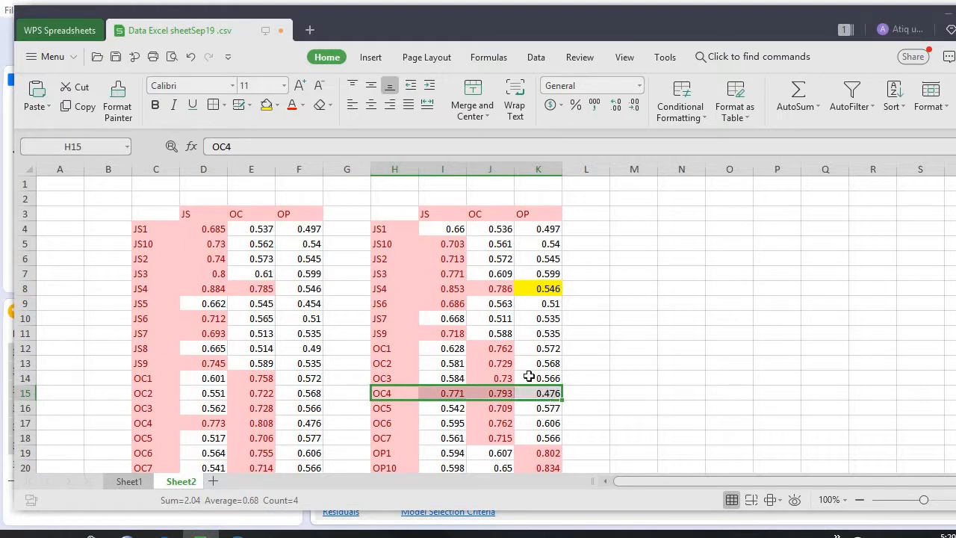
pyautogui.click(267, 106)
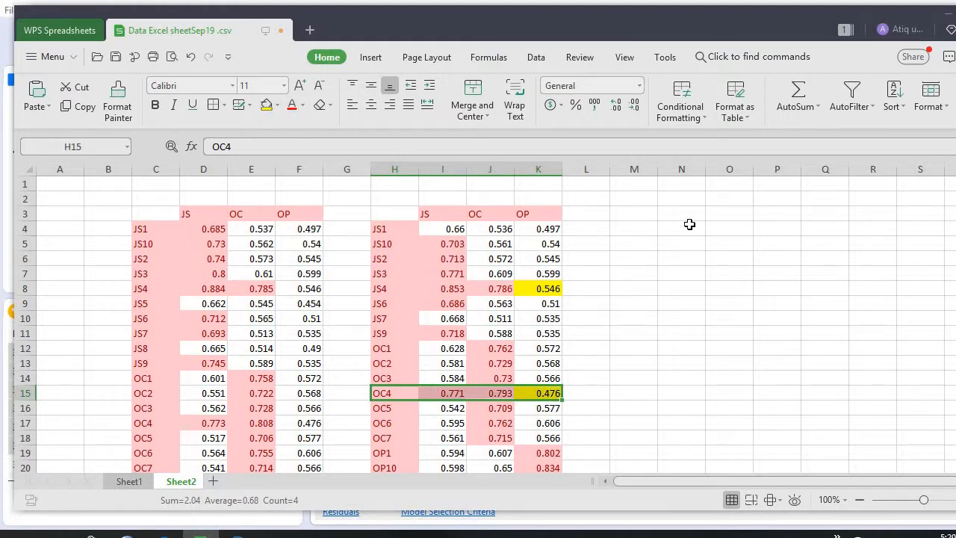
# Switch to SmartPLS and delete the JS4 and OC4 indicators from the path model.
pyautogui.click(736, 367)
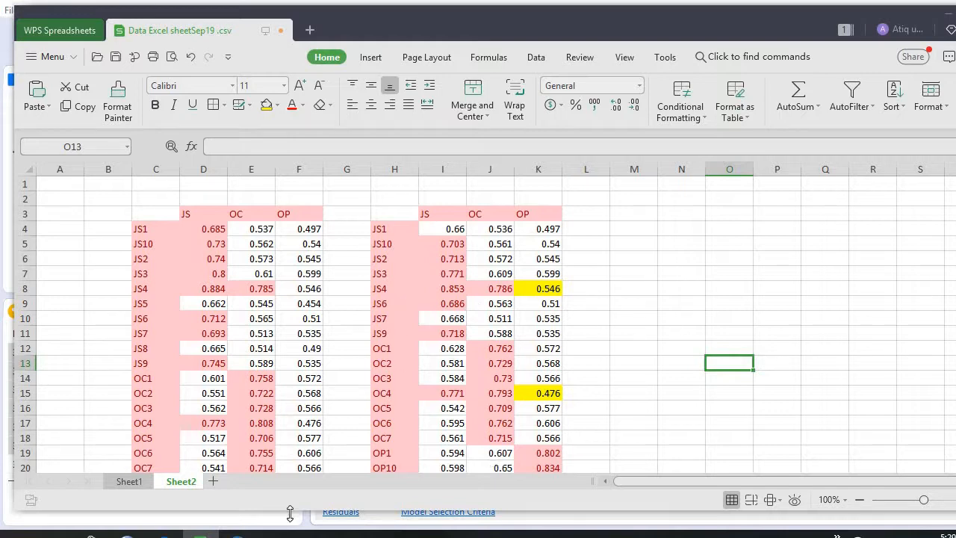
pyautogui.click(238, 533)
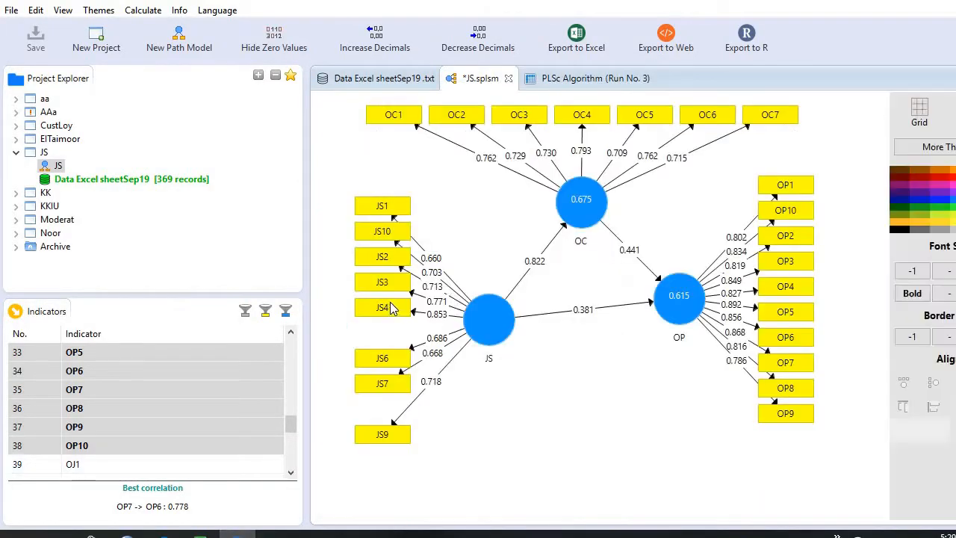
pyautogui.click(387, 315)
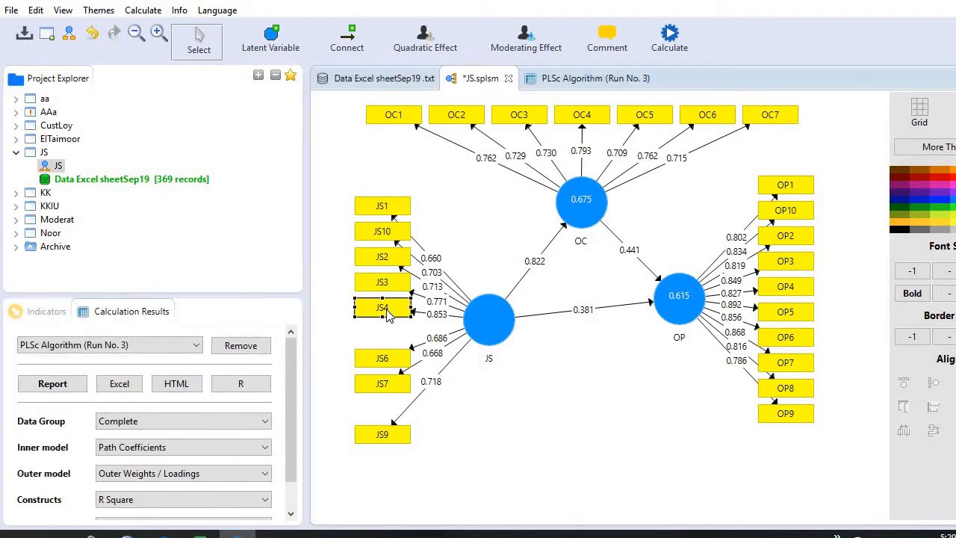
pyautogui.press('Delete')
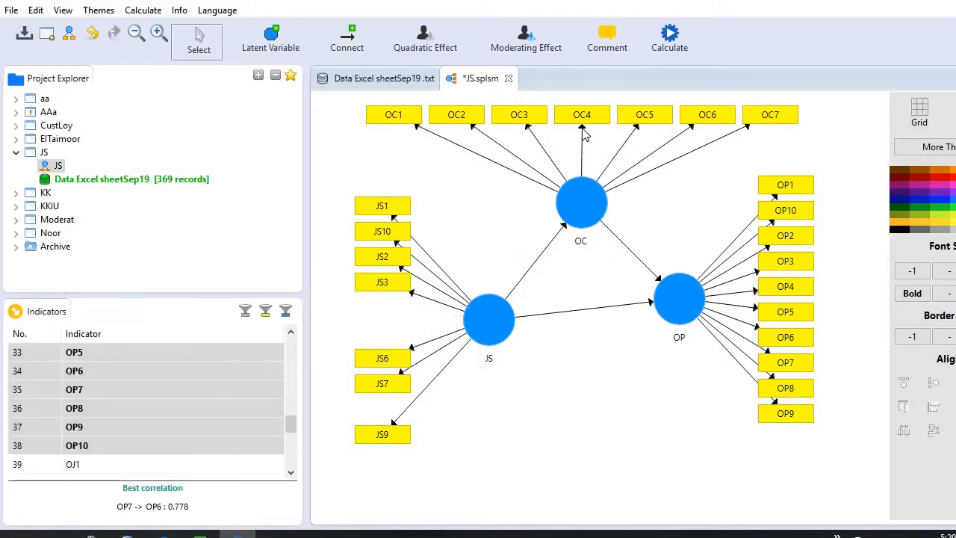
pyautogui.click(583, 116)
pyautogui.press('Delete')
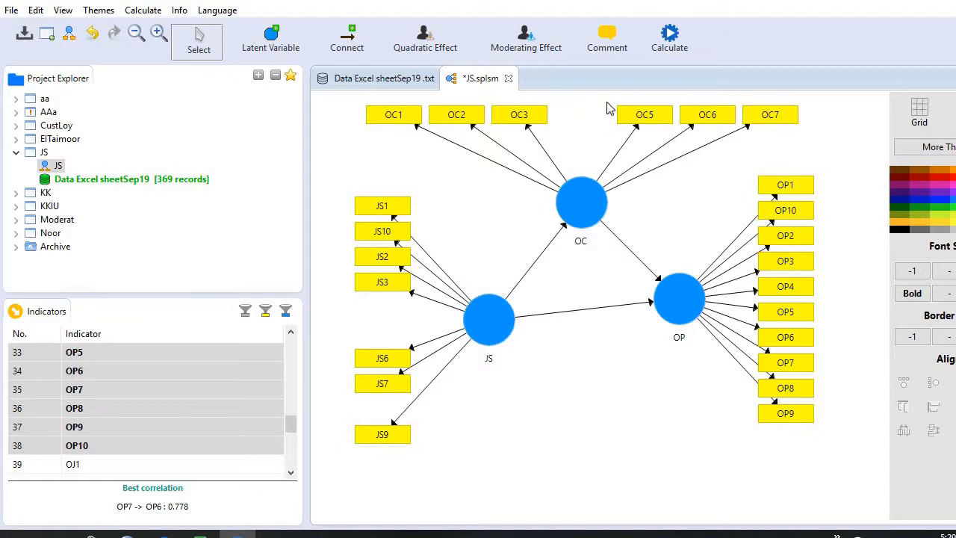
# Run the Consistent PLS Algorithm on the reduced path model.
pyautogui.click(150, 11)
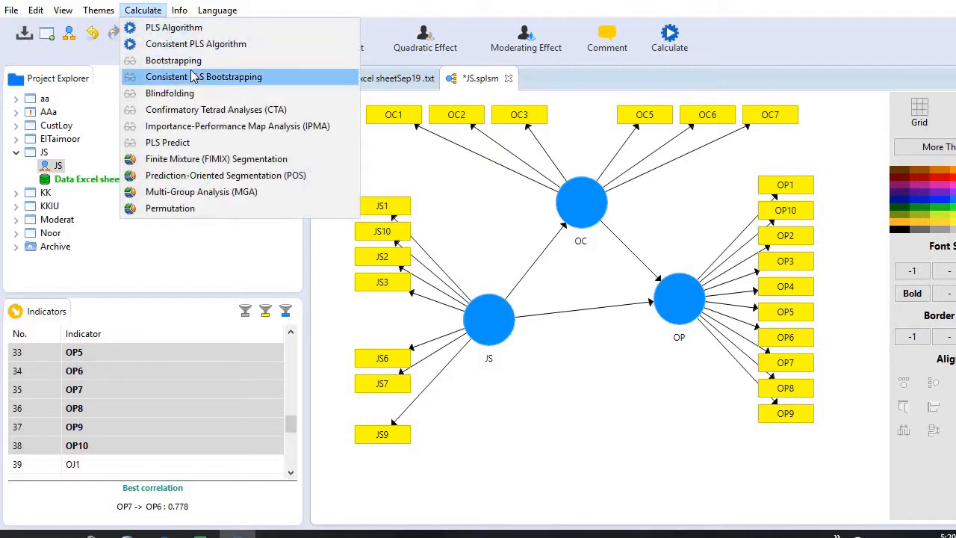
pyautogui.click(213, 45)
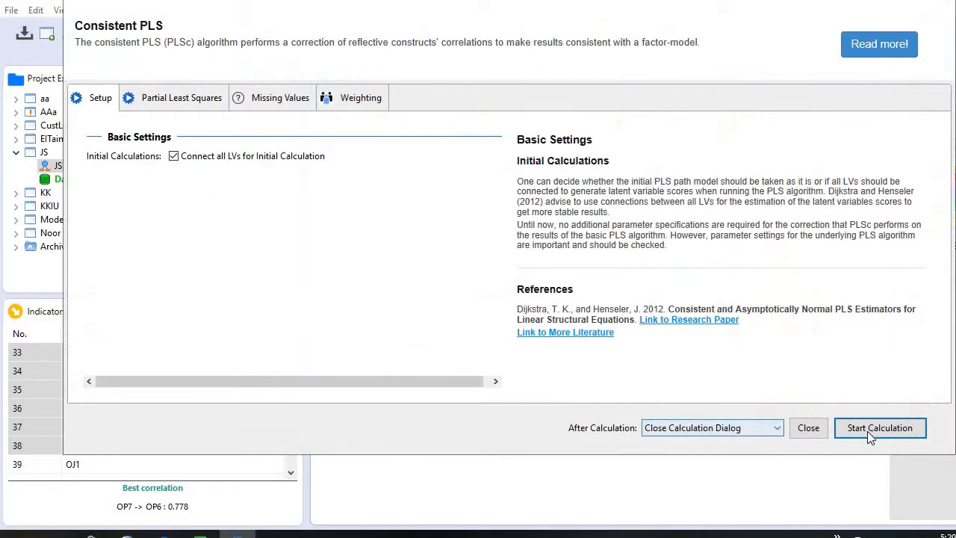
pyautogui.click(867, 430)
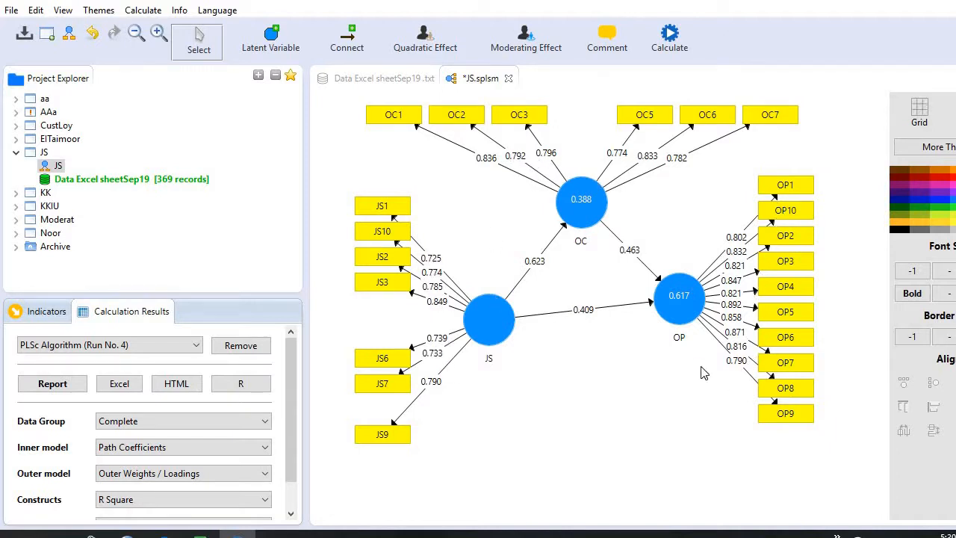
# Open the new PLSc report and check its outer loadings and its construct reliability and validity.
pyautogui.click(43, 385)
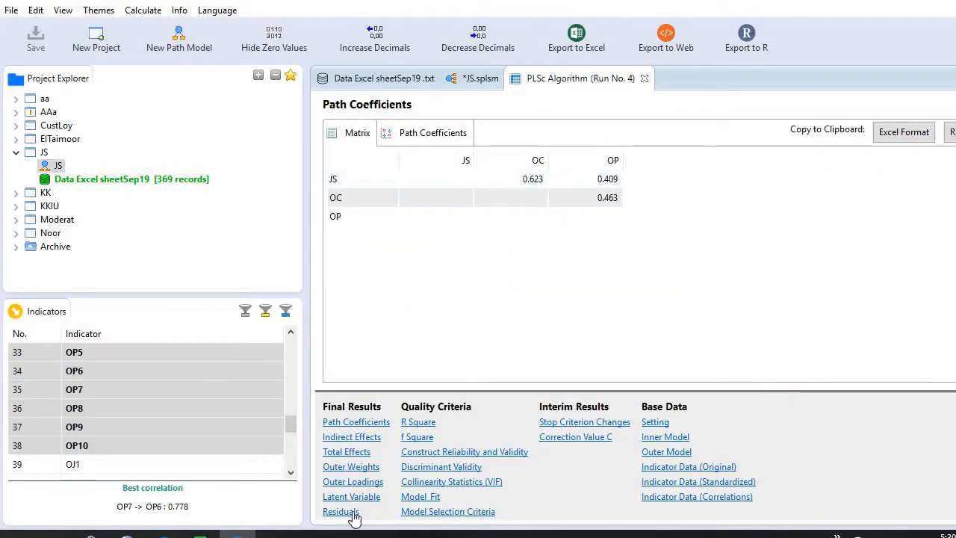
pyautogui.click(366, 483)
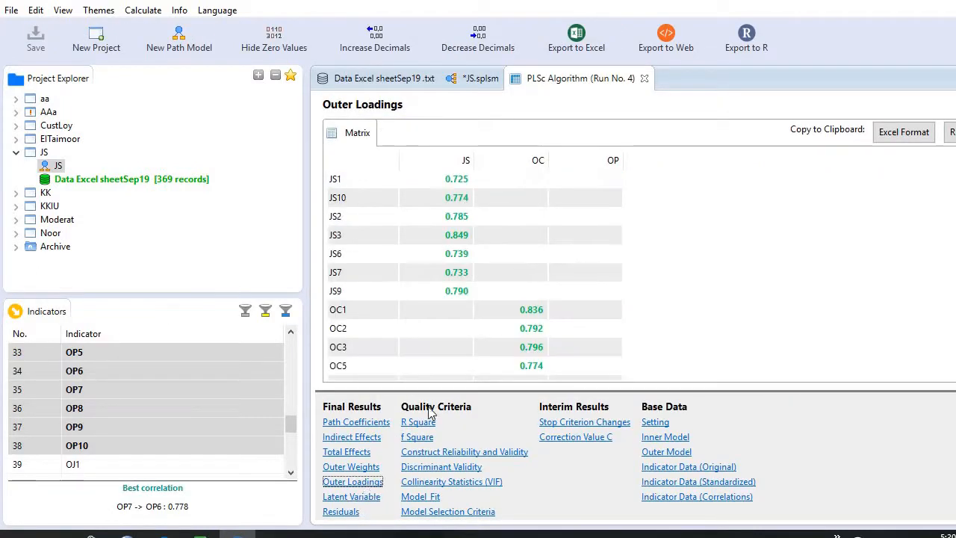
pyautogui.scroll(-4, 508, 264)
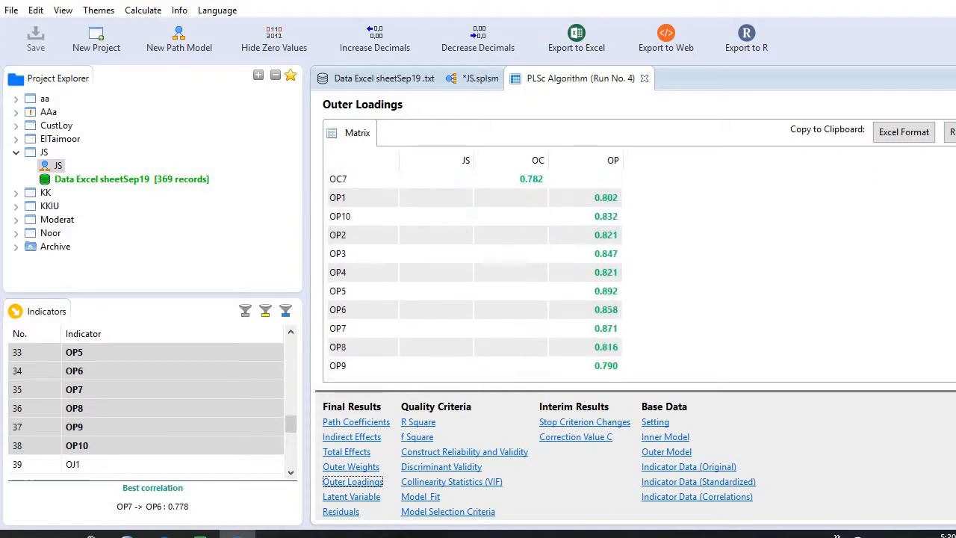
pyautogui.click(469, 452)
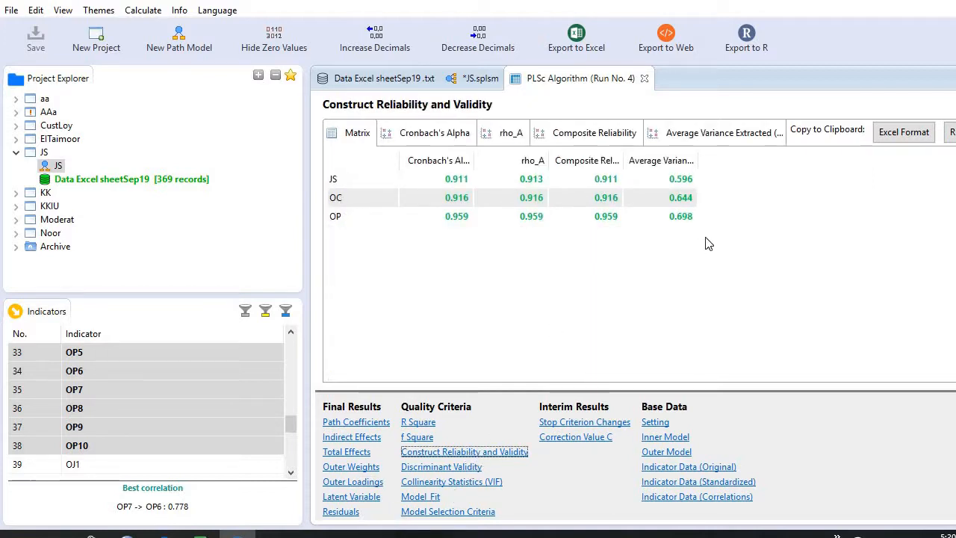
# Check discriminant validity by Fornell-Larcker criterion, cross loadings and heterotrait-monotrait ratio, and view the model fit summary.
pyautogui.click(457, 468)
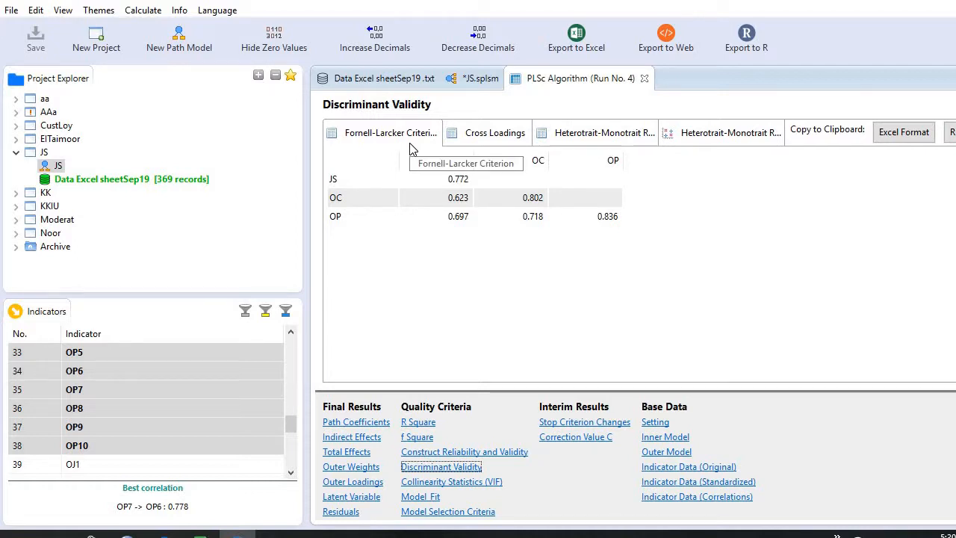
pyautogui.click(495, 133)
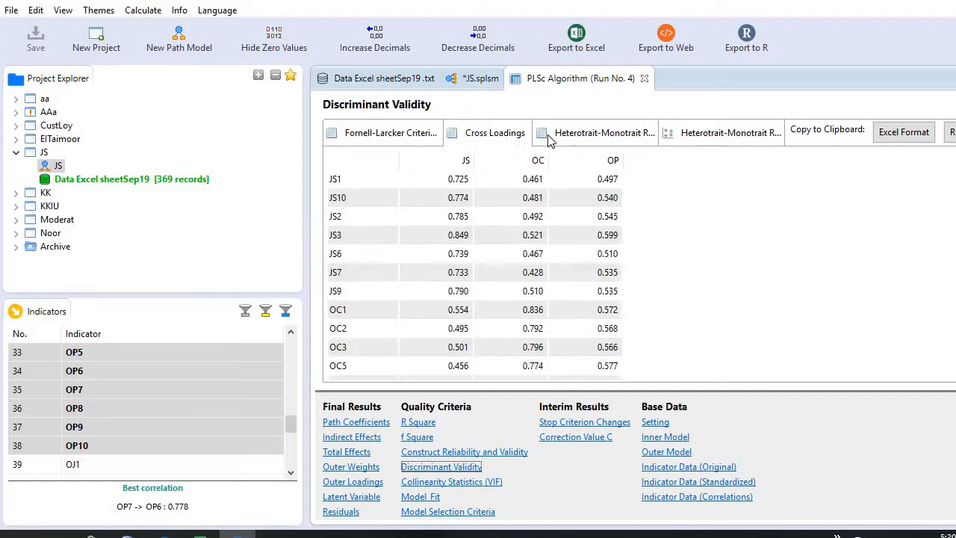
pyautogui.click(585, 135)
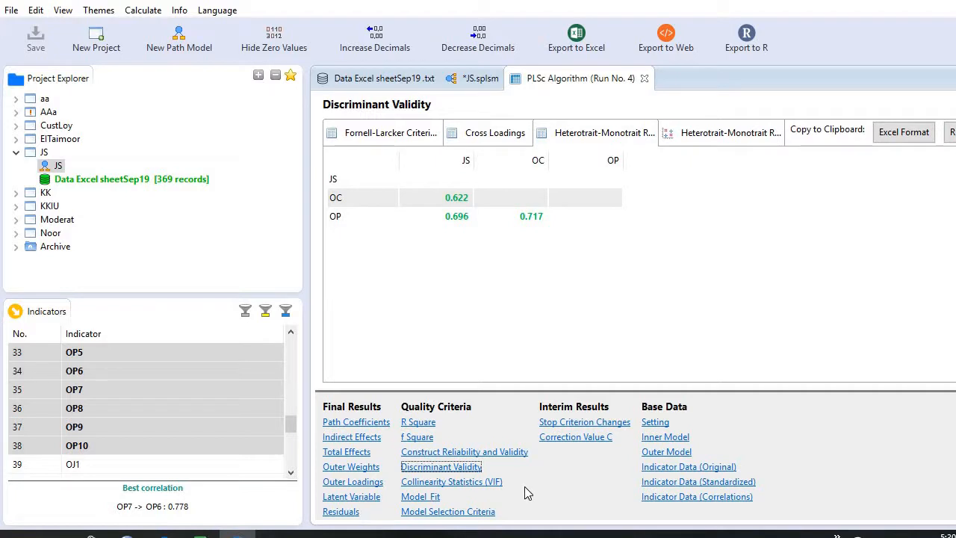
pyautogui.click(415, 497)
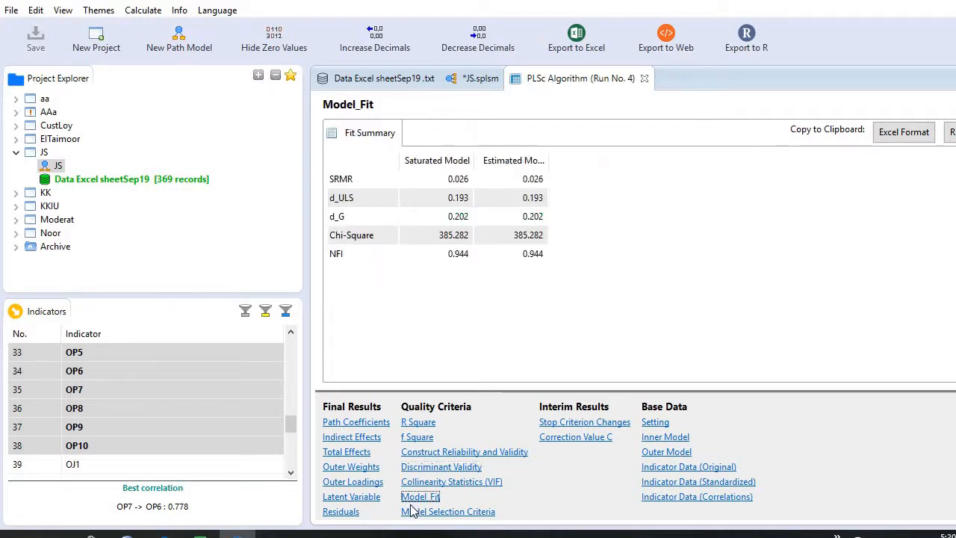